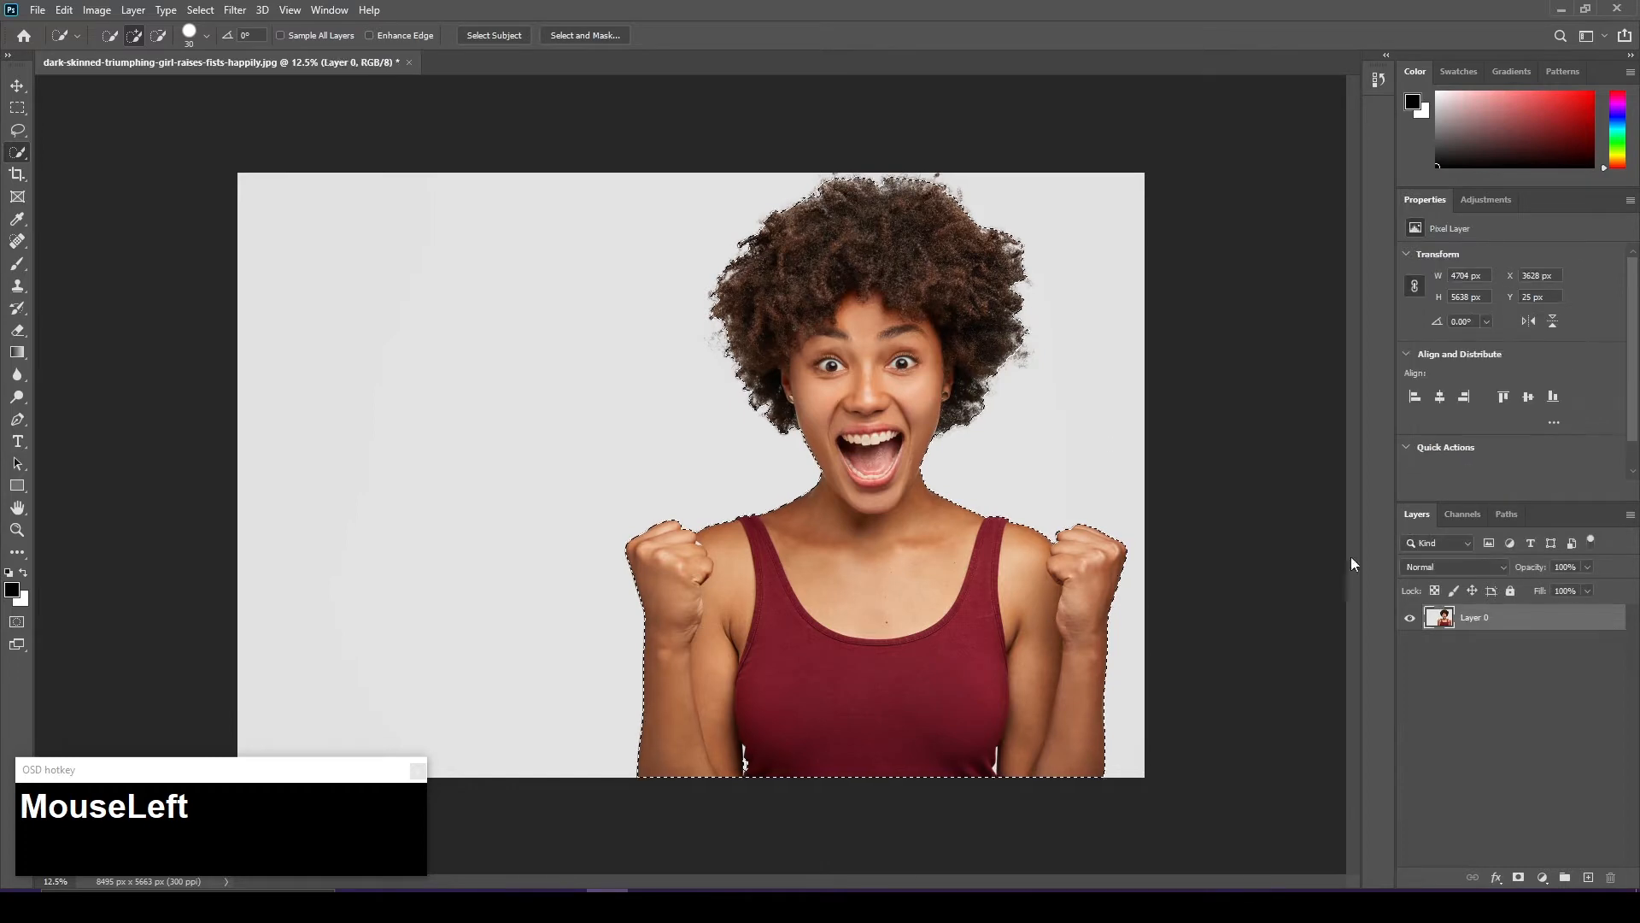
Step: Open Select and Mask for the woman's selection and switch the preview to the red Overlay view
left_click(596, 32)
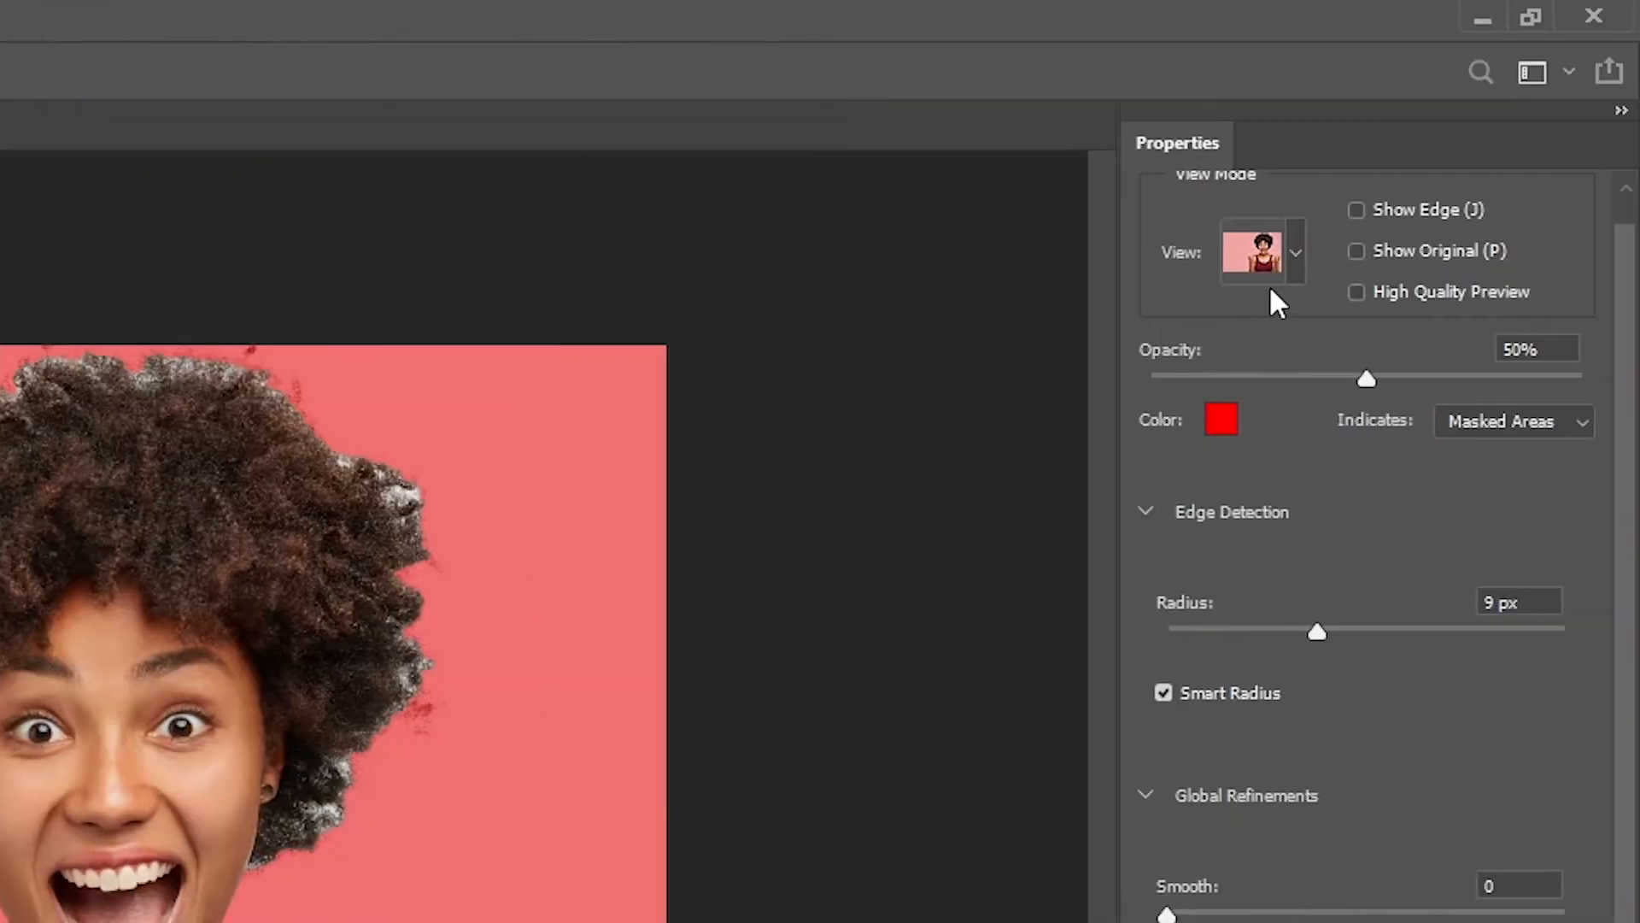
left_click(1296, 253)
left_click(1235, 461)
Step: Brush along the hair outline on the left side of the head with the Refine Edge Brush
scroll(787, 333, "up", 6, "alt")
mouse_move(650, 466)
left_mouse_down()
mouse_move(677, 419)
mouse_move(732, 396)
left_mouse_up()
left_click_drag(598, 350, 543, 188)
scroll(533, 465, "down", 2)
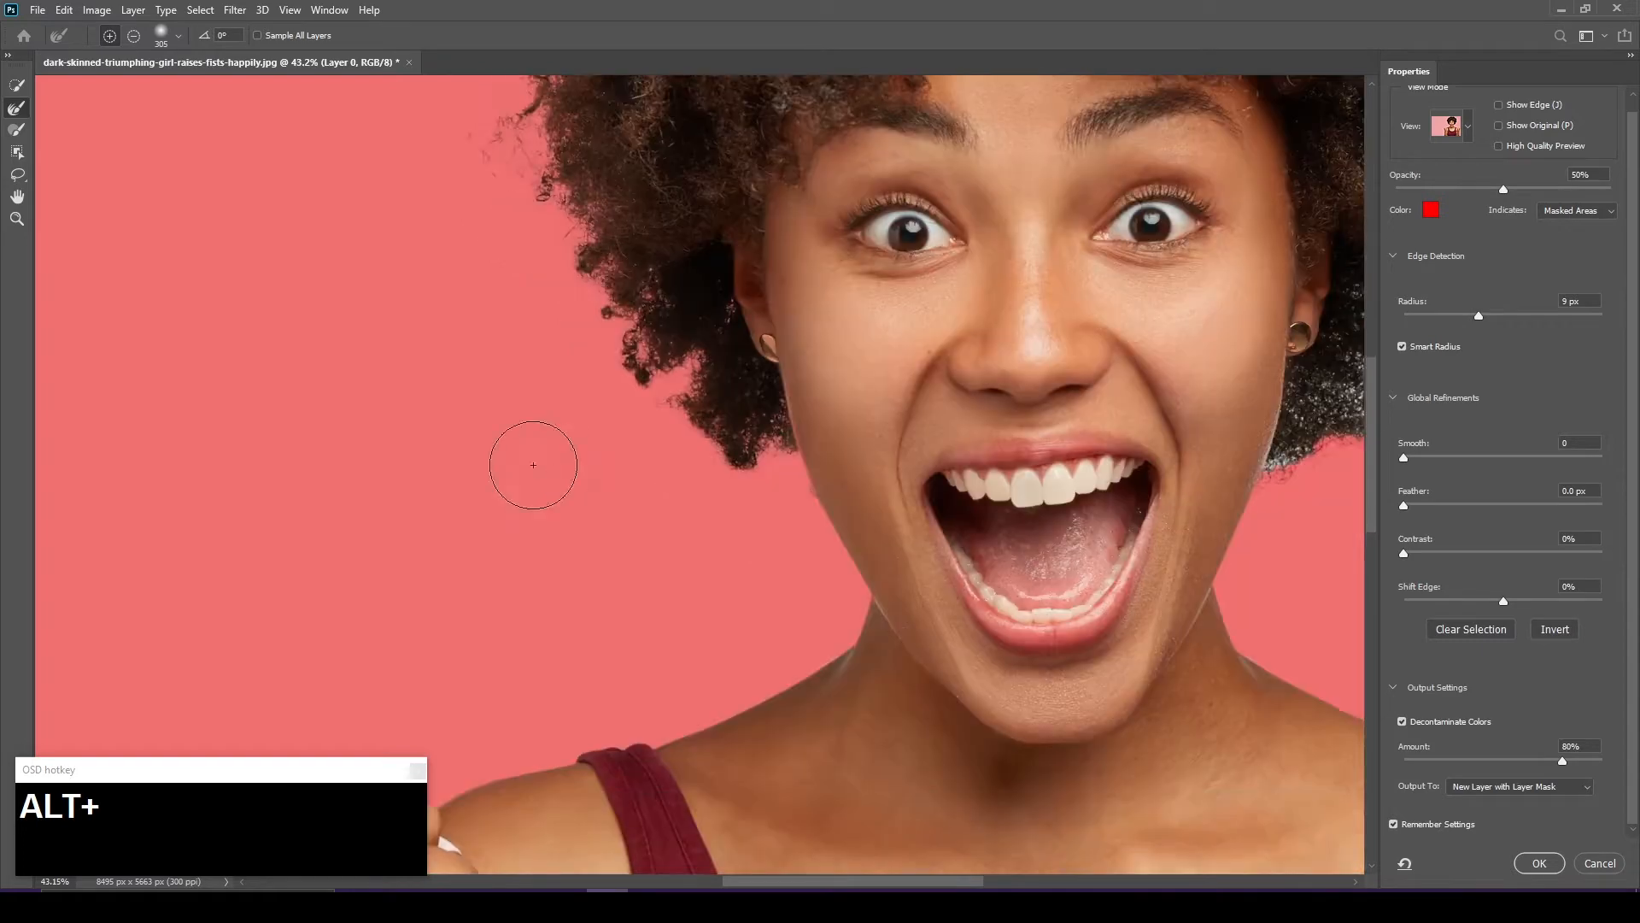
scroll(533, 465, "down", 3)
scroll(538, 439, "up", 3)
left_click_drag(533, 277, 534, 275)
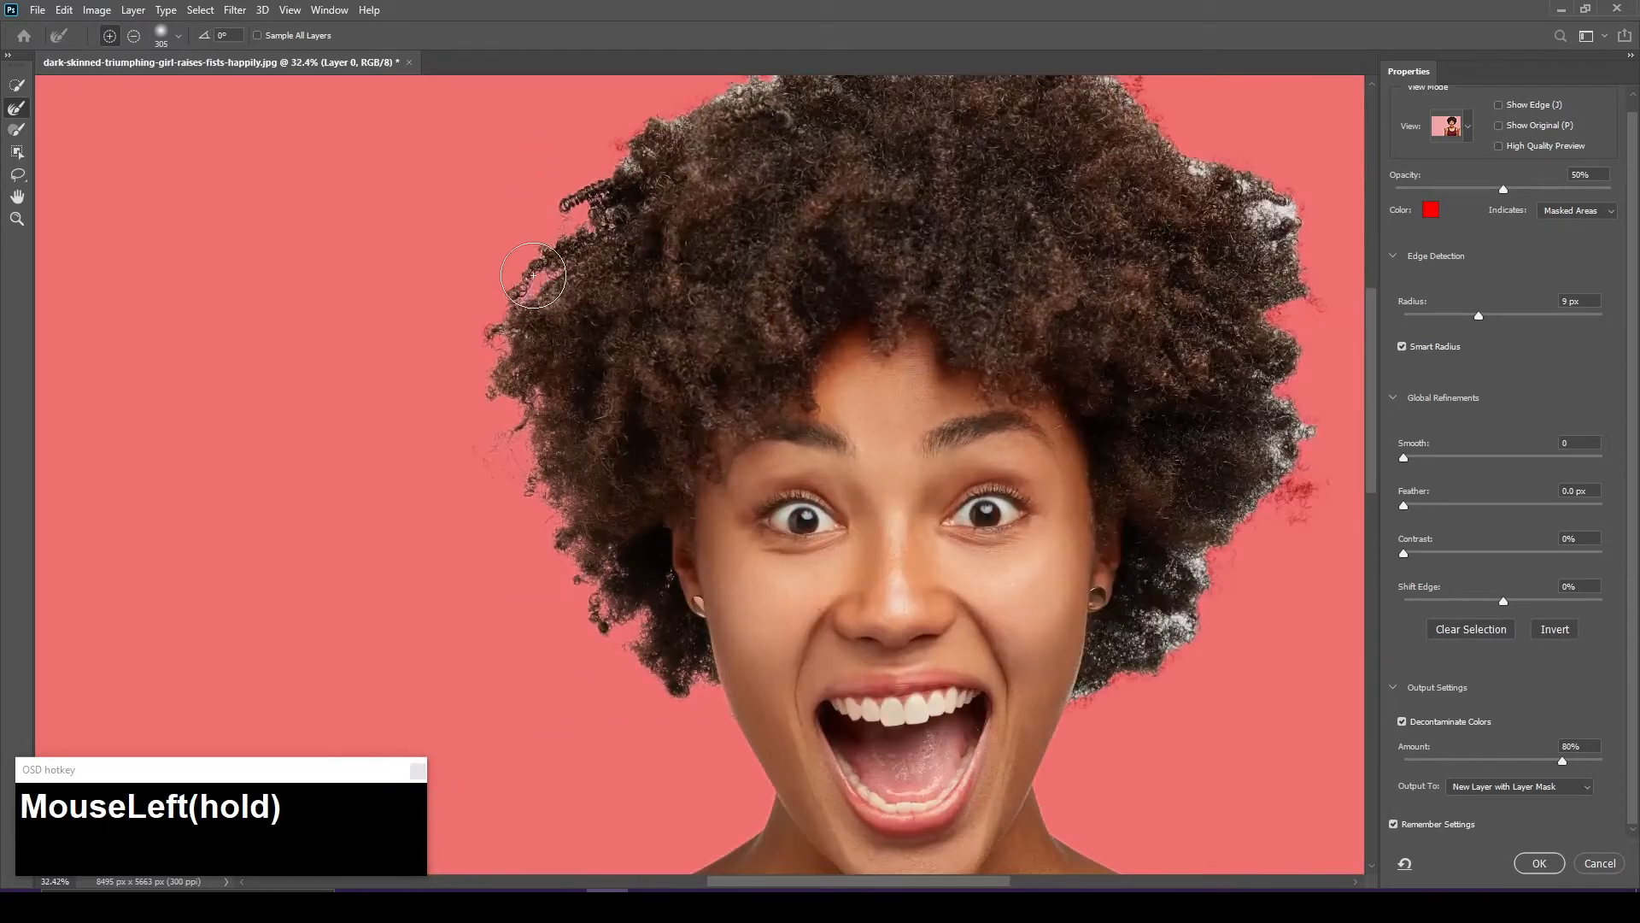
left_click_drag(622, 155, 622, 154)
Step: Refine the hair outline across the top of the head and down its upper right side
scroll(410, 286, "down", 2)
scroll(410, 414, "down", 3)
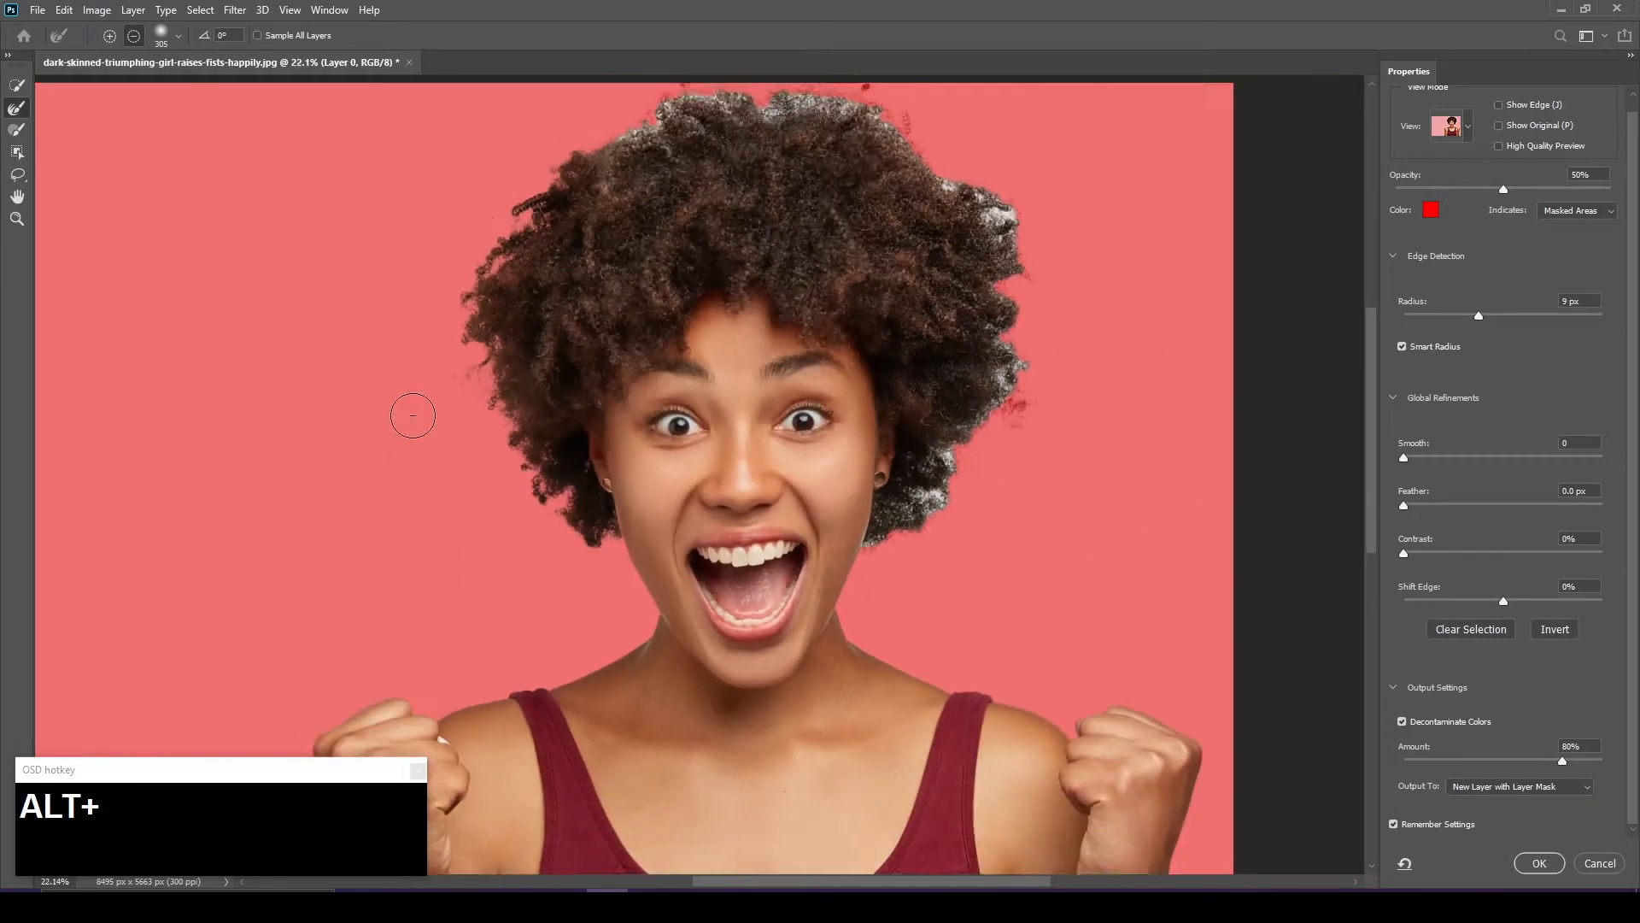
scroll(621, 95, "up", 5)
left_click_drag(632, 176, 438, 259)
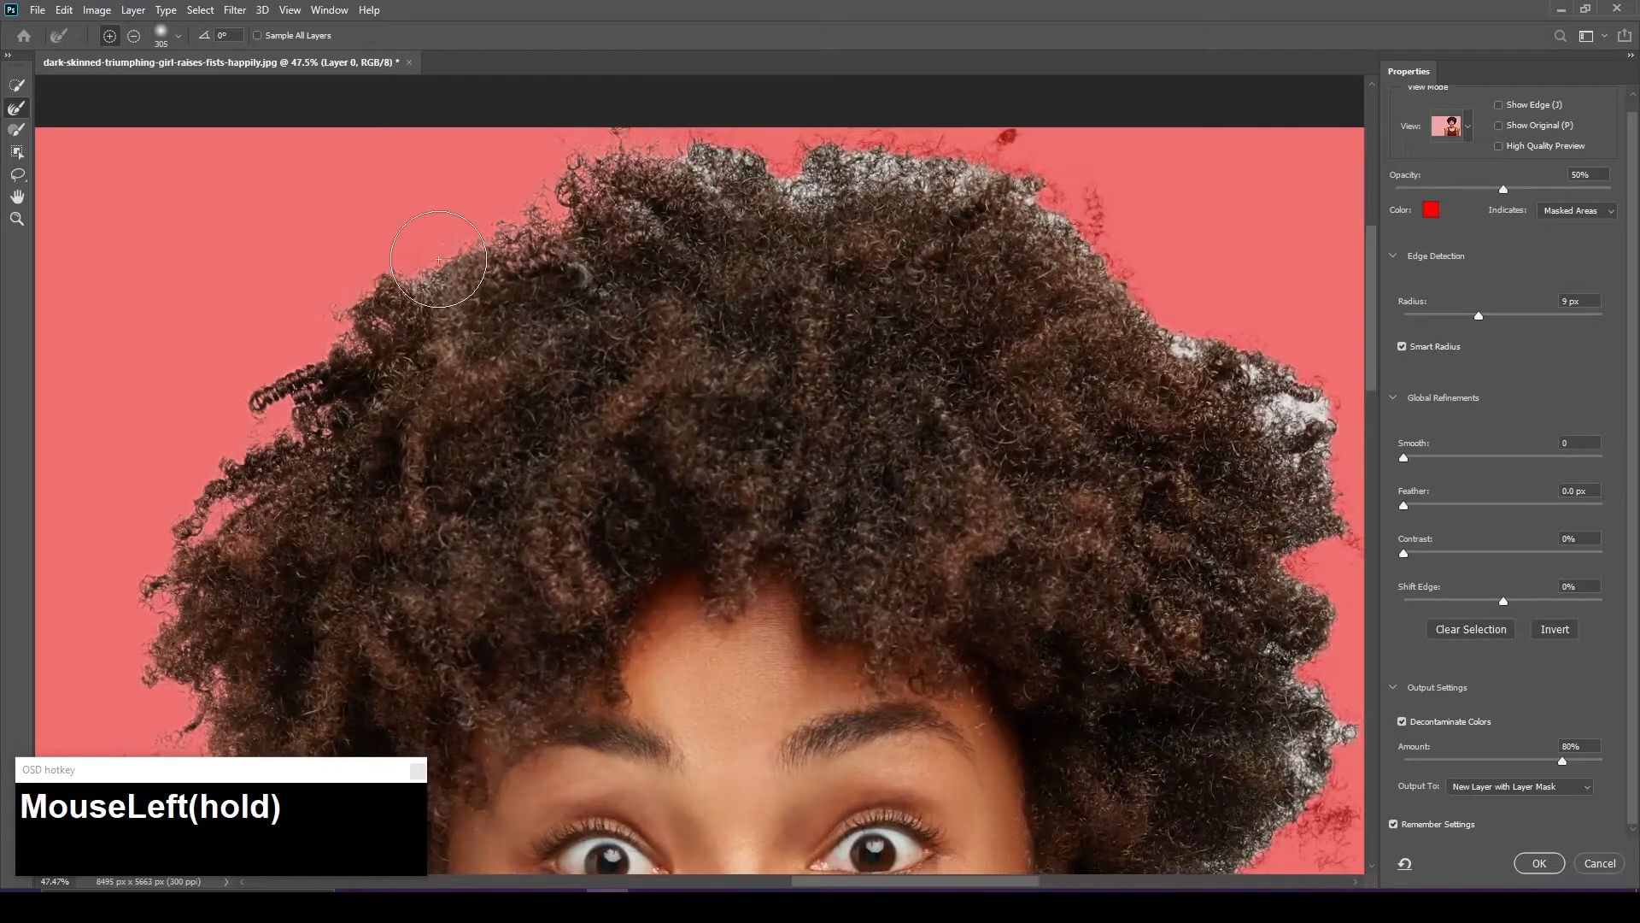
mouse_move(802, 180)
left_mouse_down()
mouse_move(874, 171)
mouse_move(823, 157)
left_mouse_up()
mouse_move(1006, 186)
left_mouse_down()
mouse_move(1266, 374)
mouse_move(1307, 435)
left_mouse_up()
Step: Refine the remaining hair outline on the right side, down to the curls below the ear
scroll(884, 212, "down", 4)
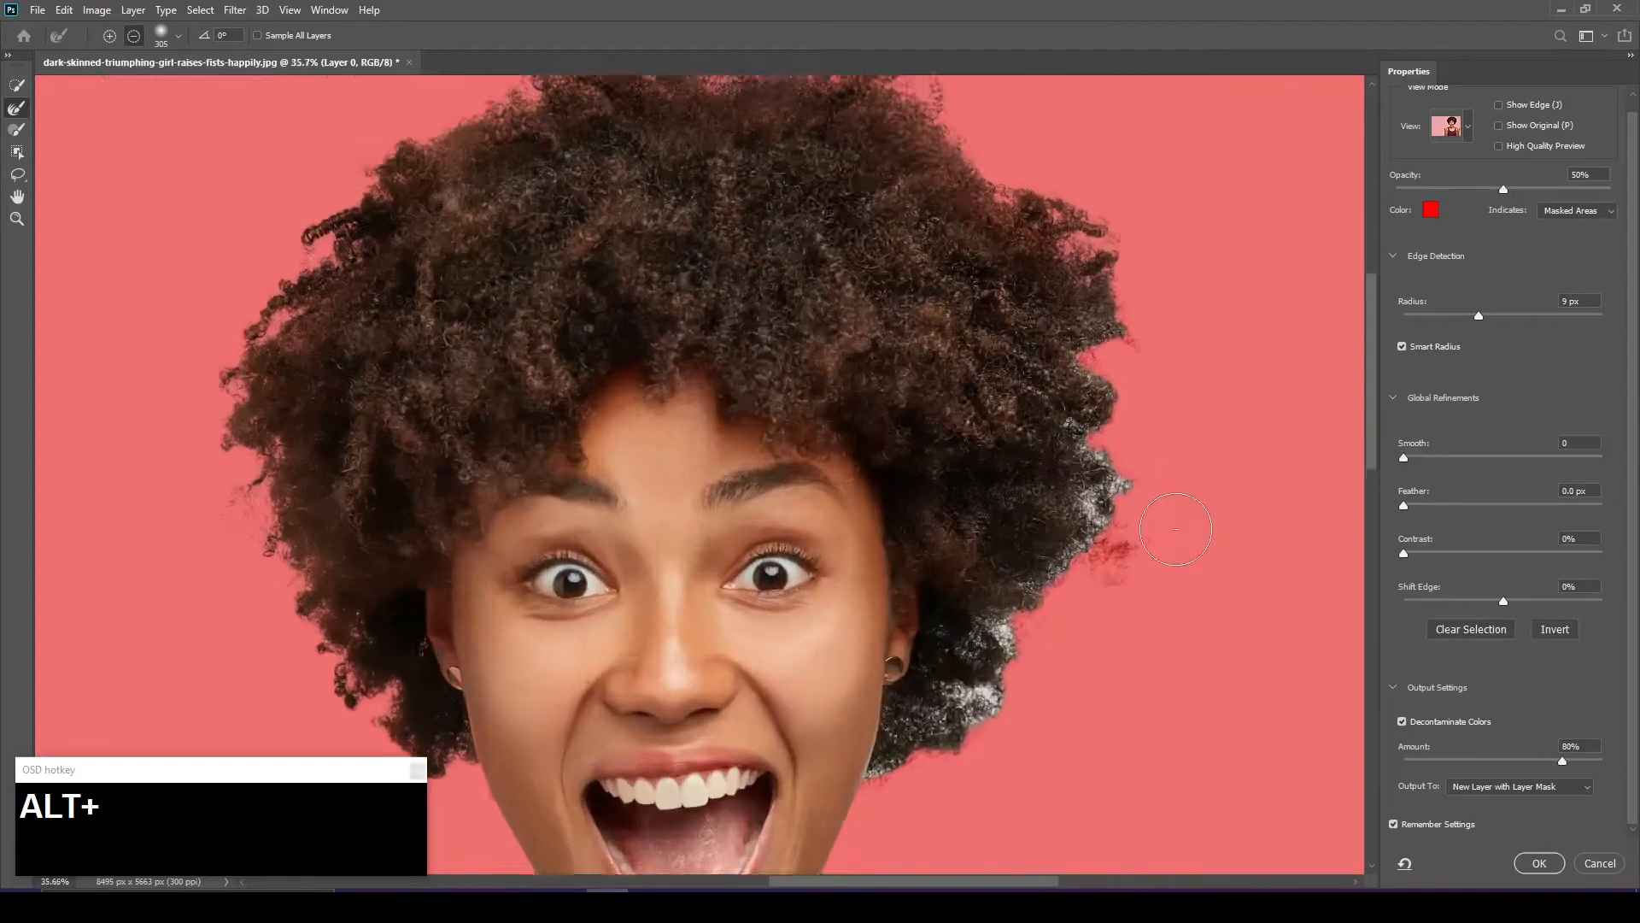
scroll(884, 212, "right", 2)
left_click_drag(1094, 273, 1091, 252)
mouse_move(1093, 310)
left_mouse_down()
mouse_move(1067, 414)
mouse_move(1079, 496)
mouse_move(1049, 538)
mouse_move(1093, 529)
mouse_move(1058, 646)
mouse_move(1119, 563)
mouse_move(1057, 703)
mouse_move(1002, 695)
mouse_move(1013, 643)
mouse_move(979, 637)
mouse_move(959, 677)
mouse_move(974, 636)
mouse_move(942, 719)
mouse_move(828, 810)
left_mouse_up()
left_click_drag(1027, 676, 1027, 662)
scroll(963, 495, "down", 2)
scroll(942, 733, "up", 3)
scroll(930, 657, "up", 2)
mouse_move(931, 658)
left_mouse_down()
mouse_move(769, 692)
mouse_move(939, 598)
mouse_move(1039, 626)
left_mouse_up()
Step: Subtract the edge refinement from the inner hair on the right, top and left sides, keeping only the outer fringe refined
scroll(959, 629, "down", 4)
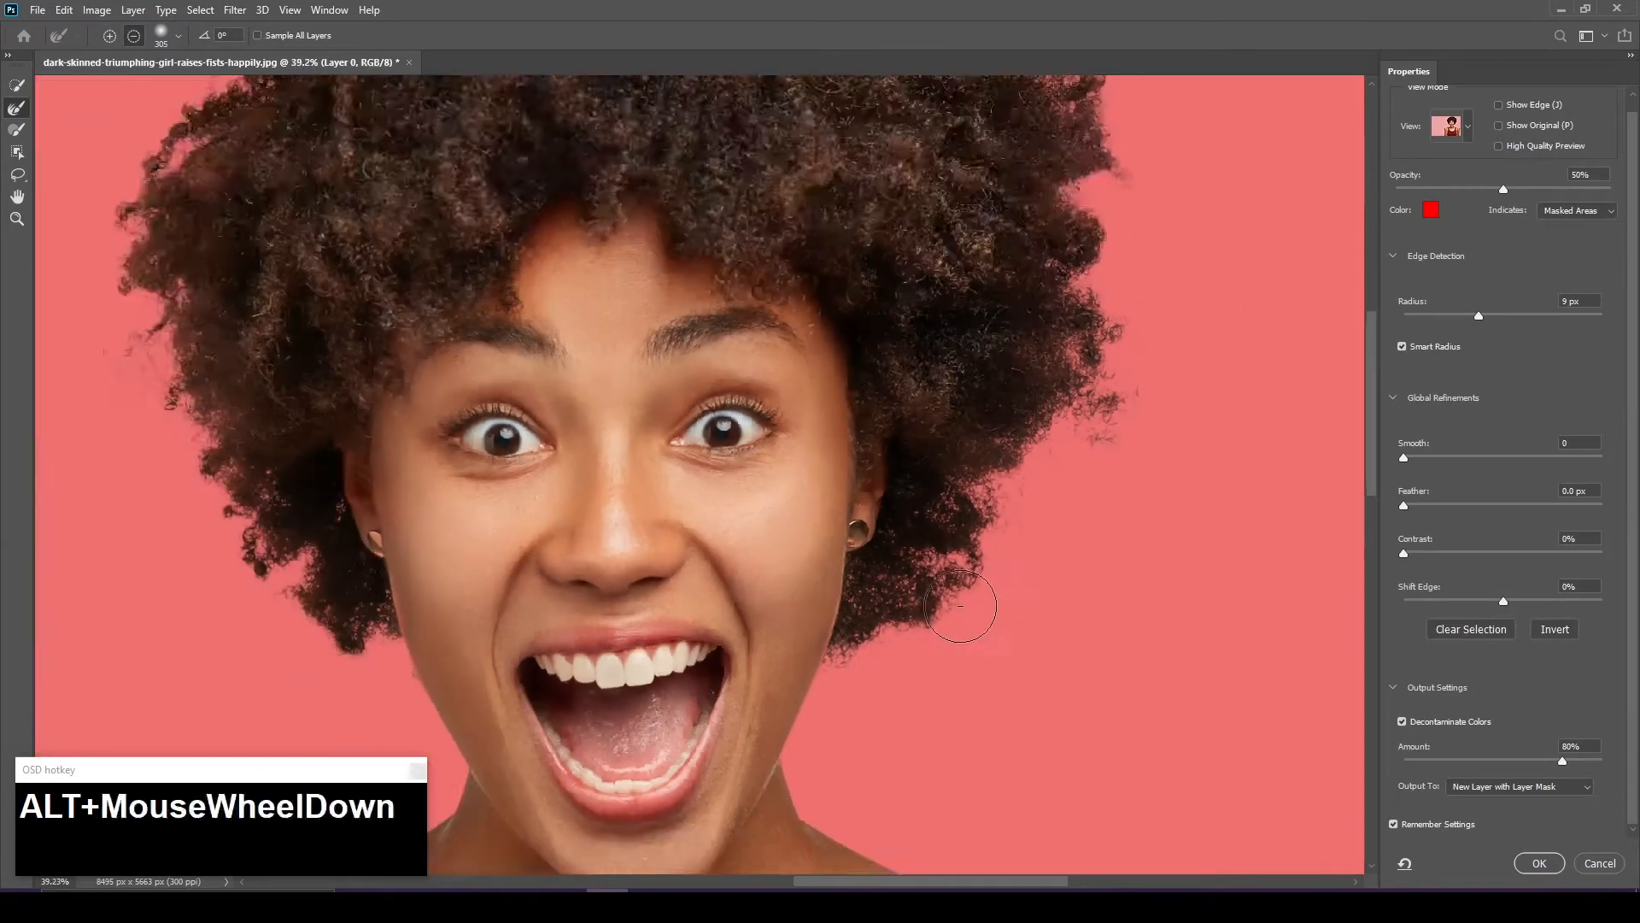
scroll(1132, 434, "up", 1)
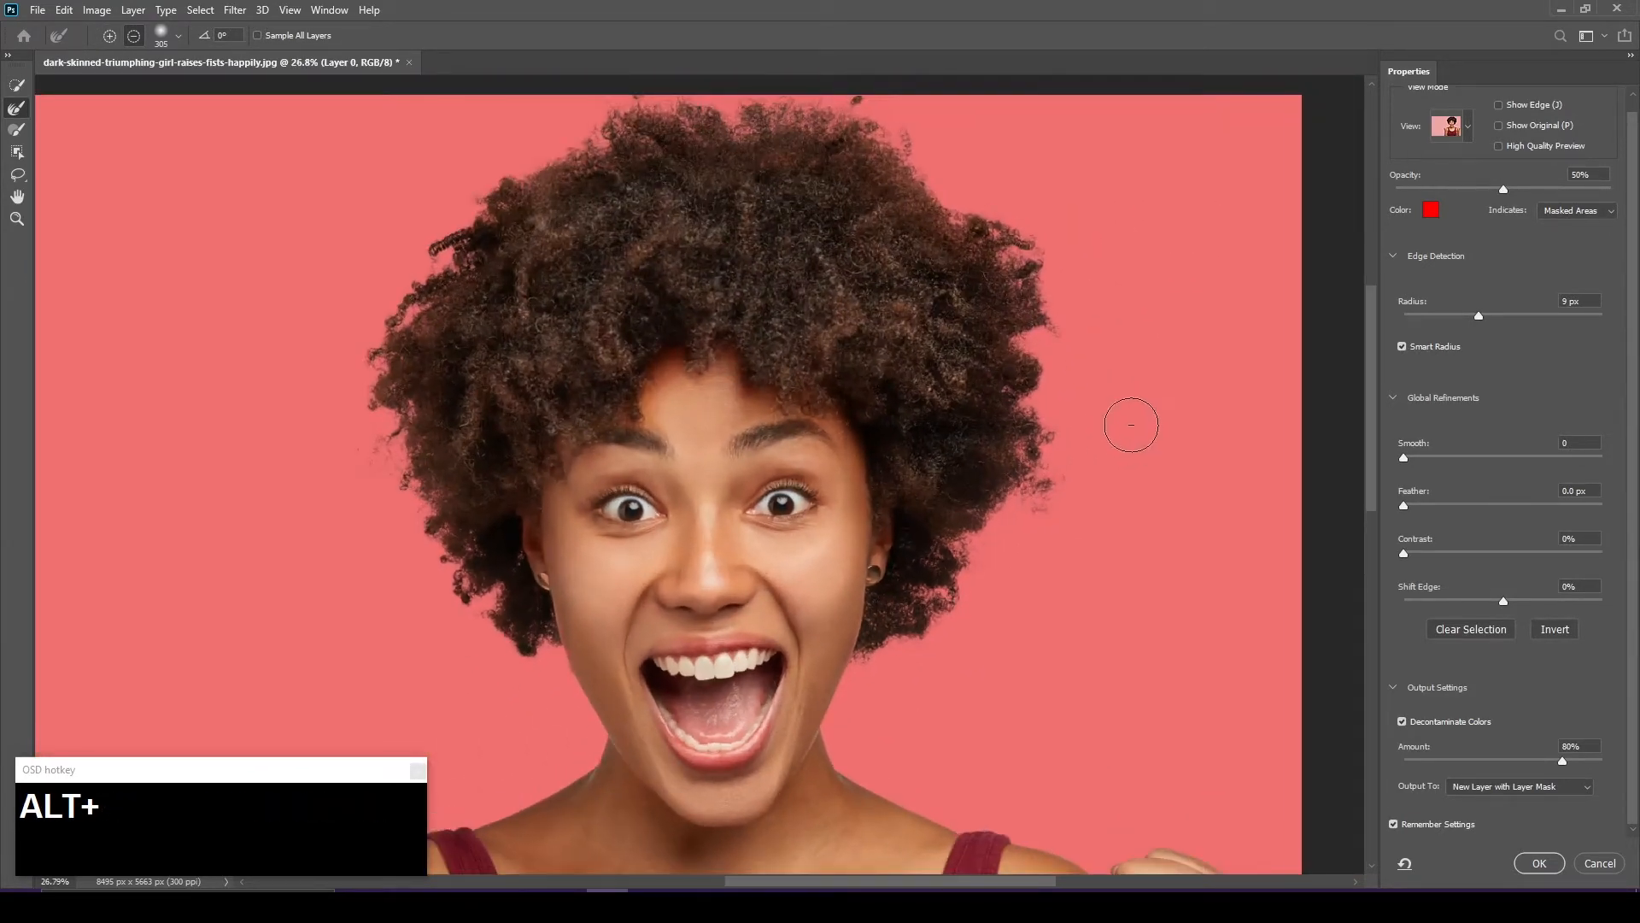
scroll(1132, 425, "up", 1)
left_click_drag(900, 252, 951, 335)
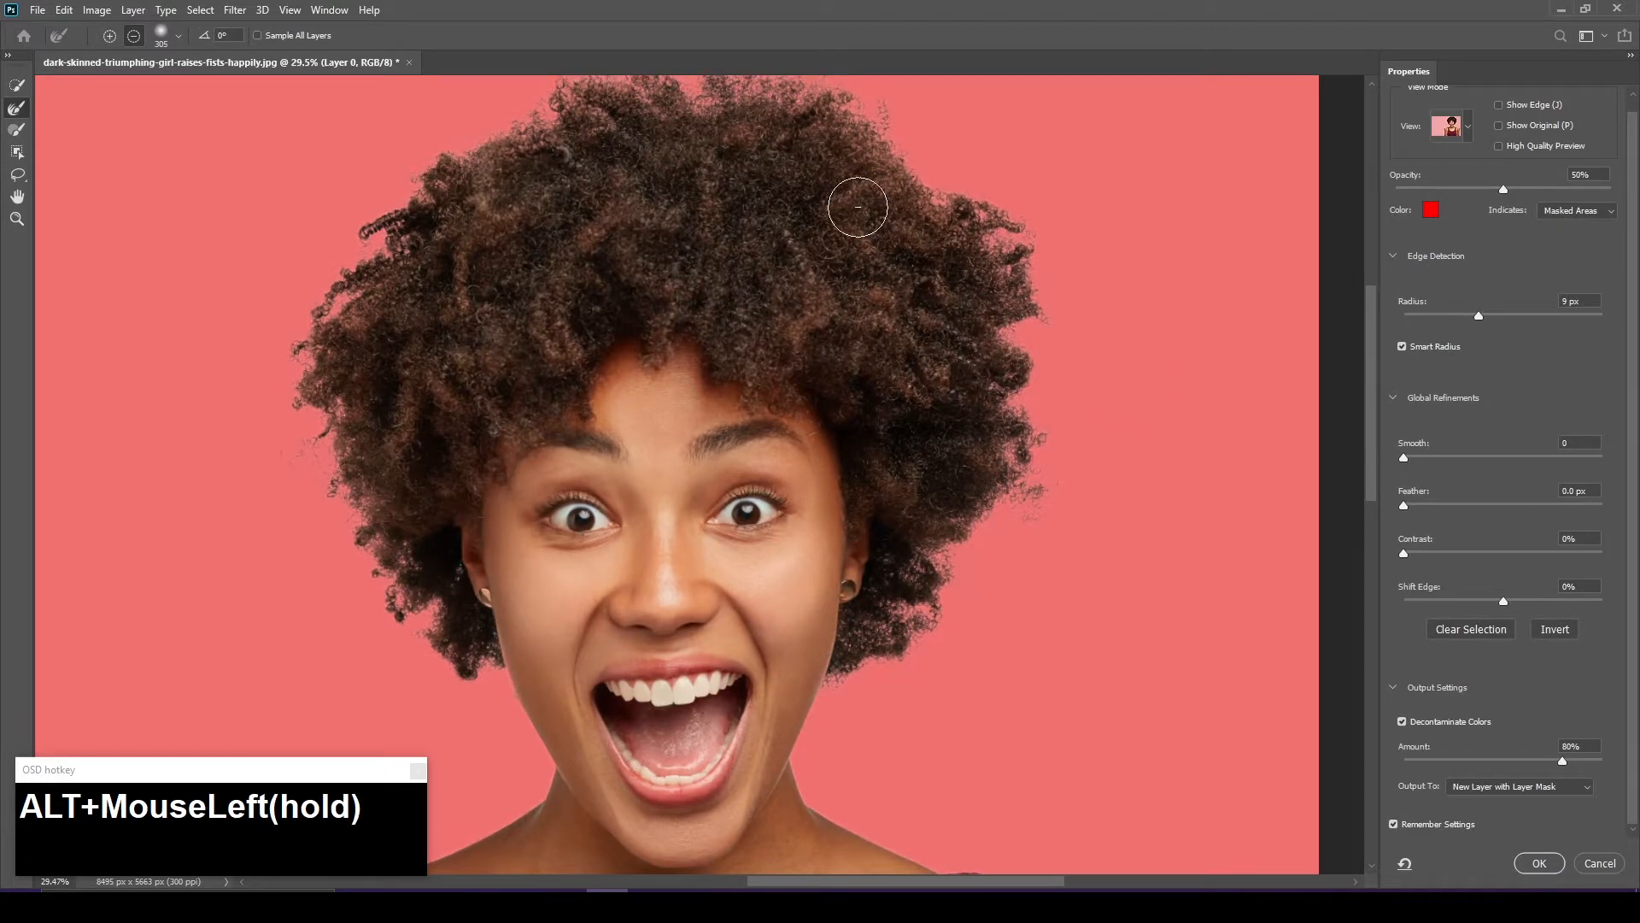
mouse_move(750, 162)
left_mouse_down()
mouse_move(686, 173)
mouse_move(722, 203)
left_mouse_up()
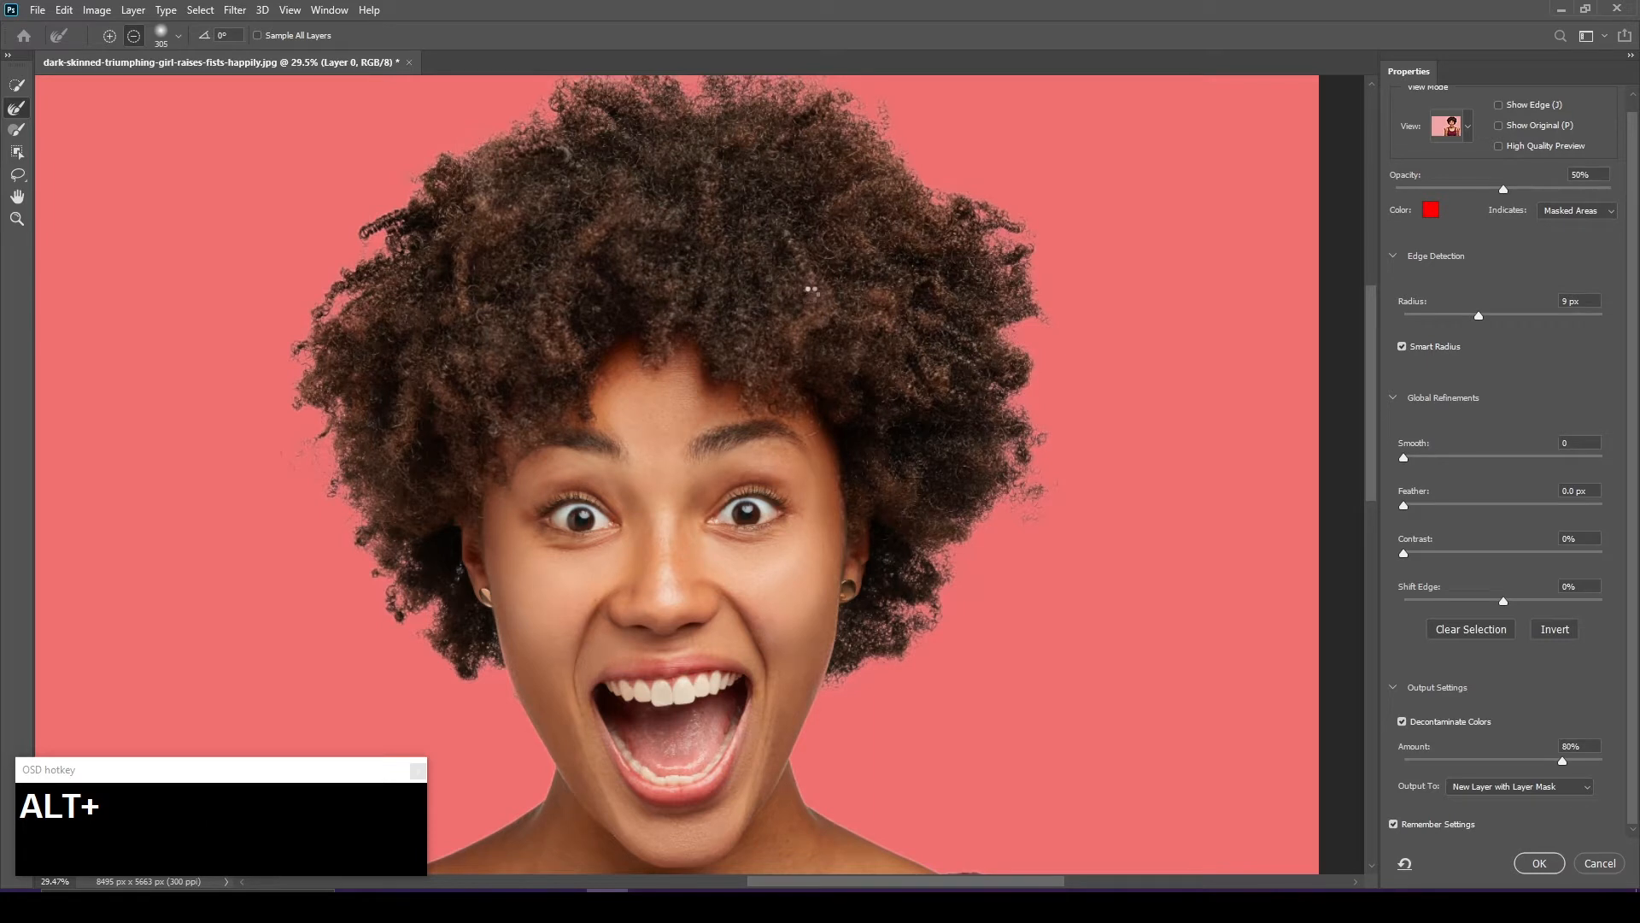
key("alt")
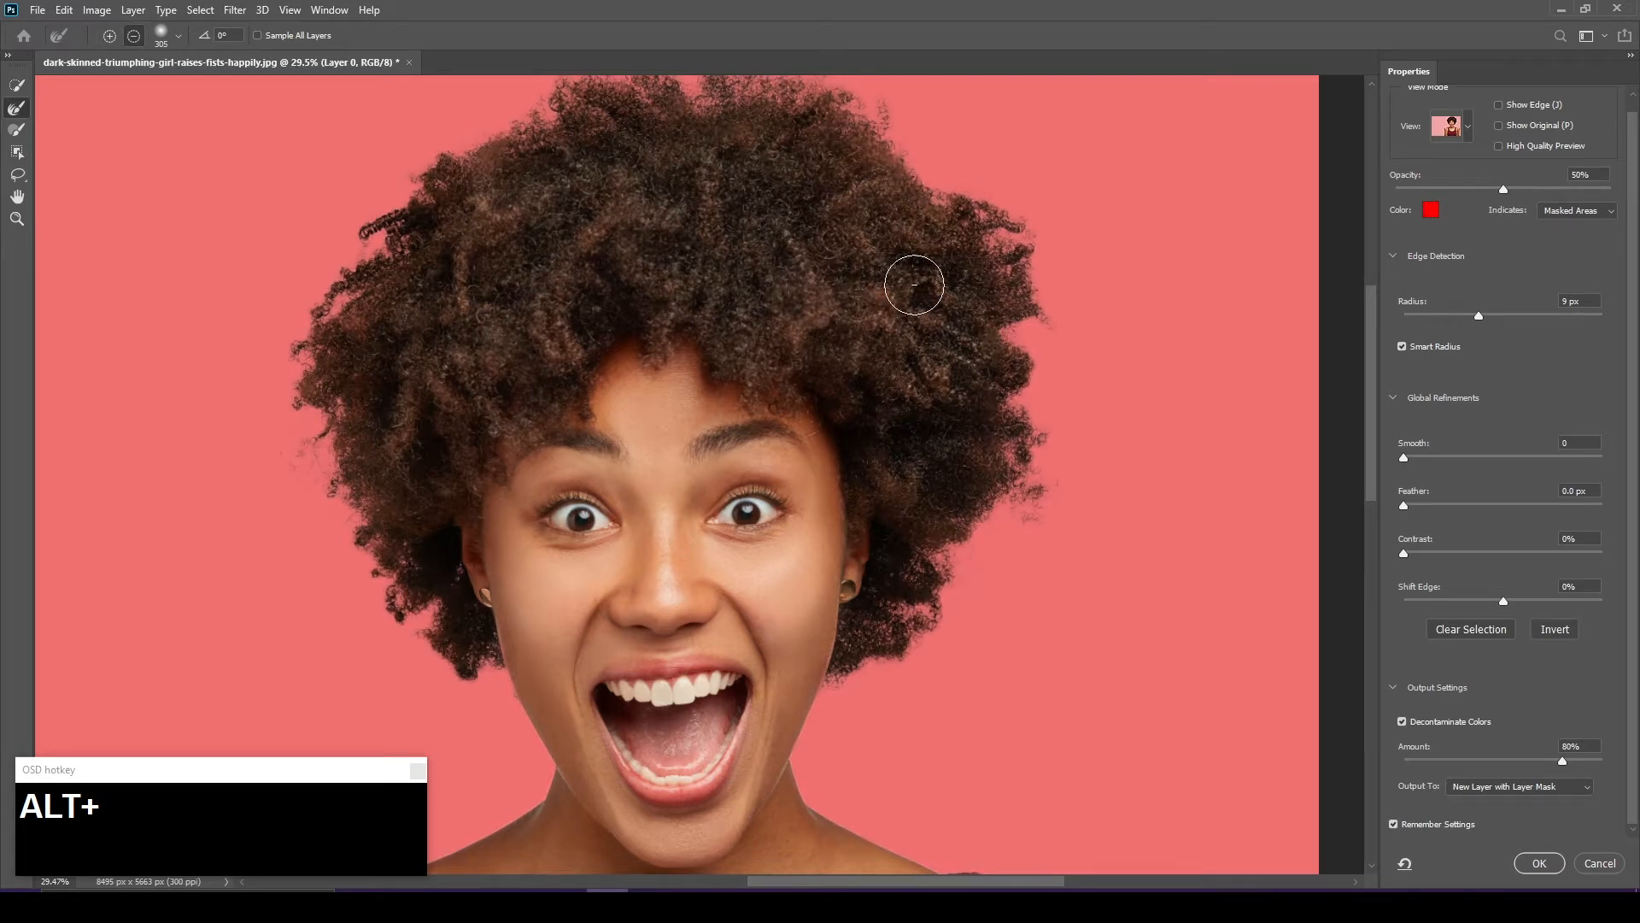
left_click_drag(925, 289, 946, 375)
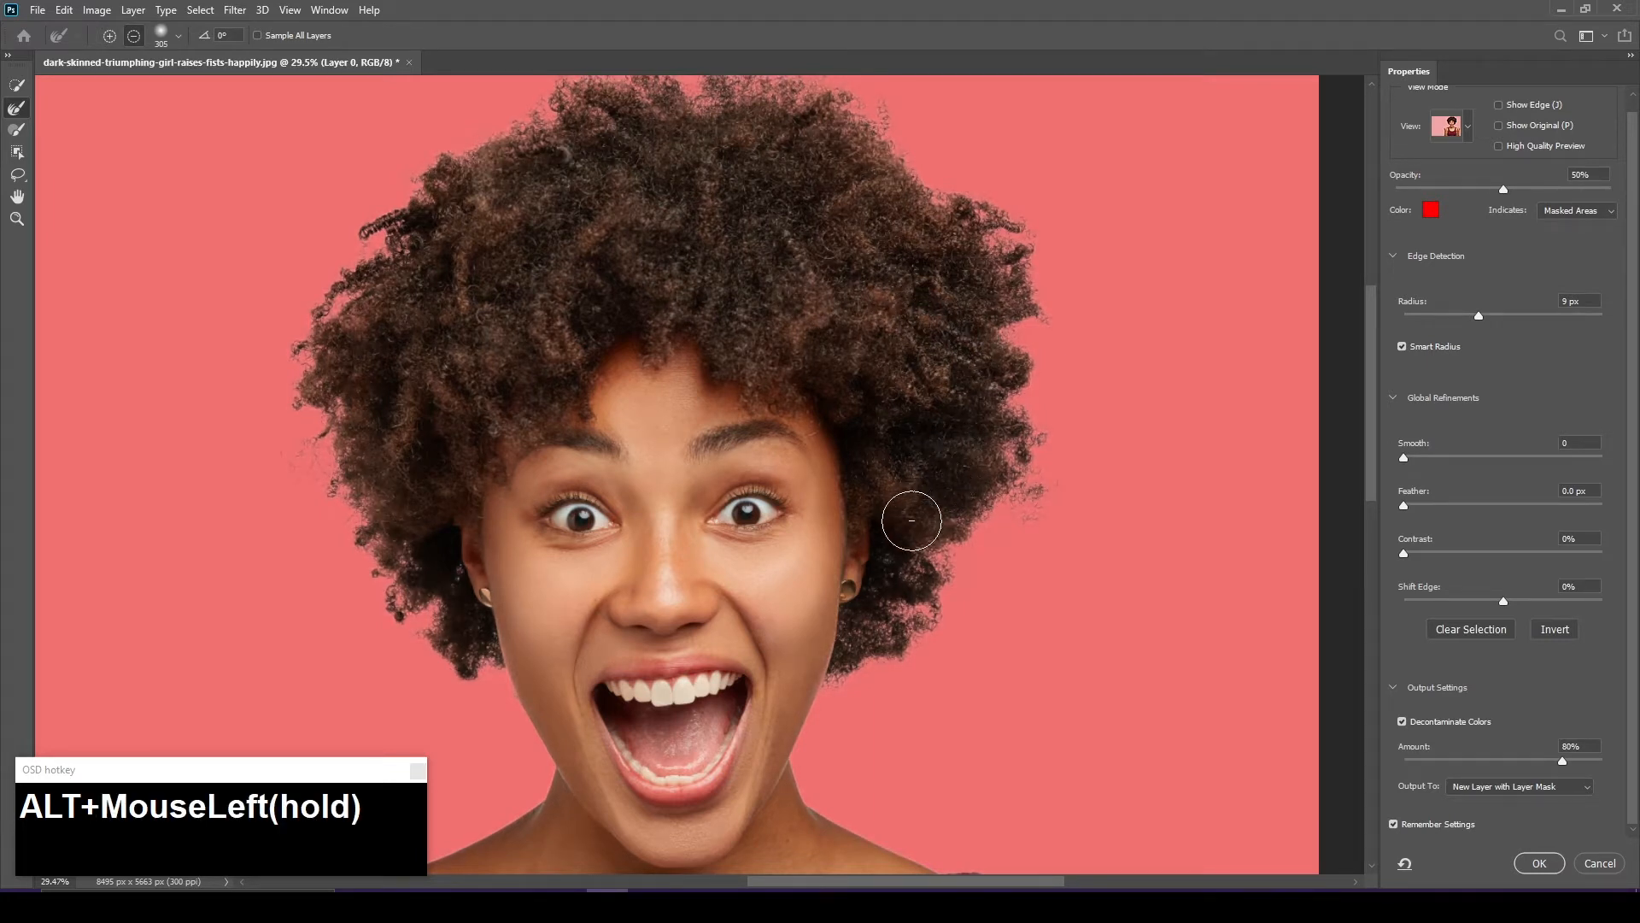
left_click_drag(863, 576, 846, 598)
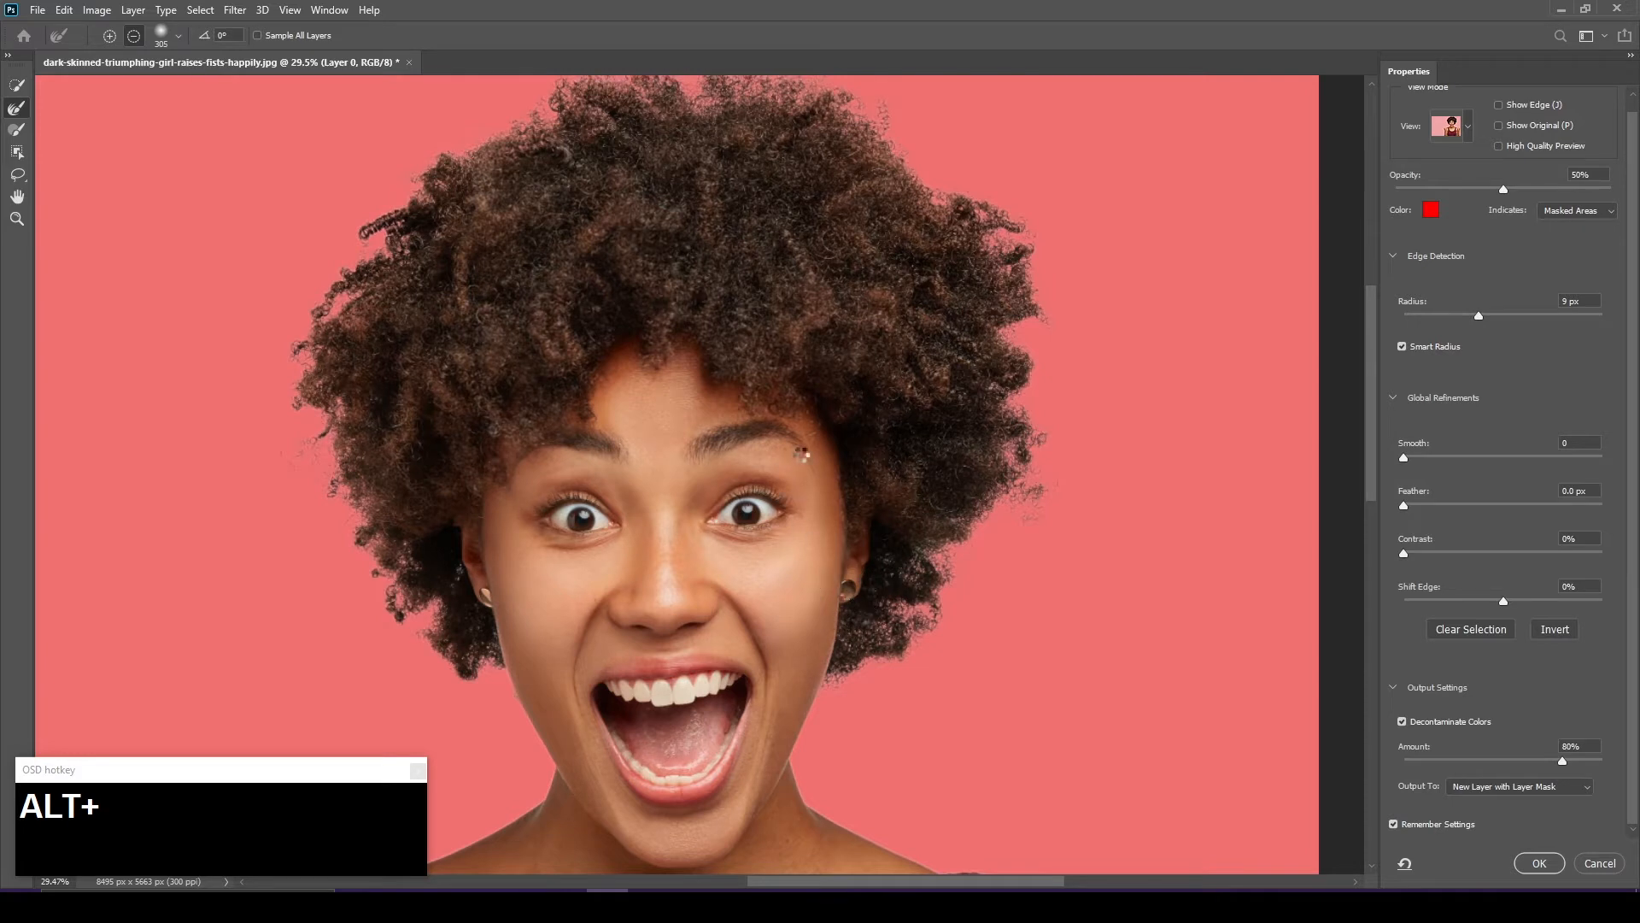
left_click_drag(795, 158, 615, 152, "alt")
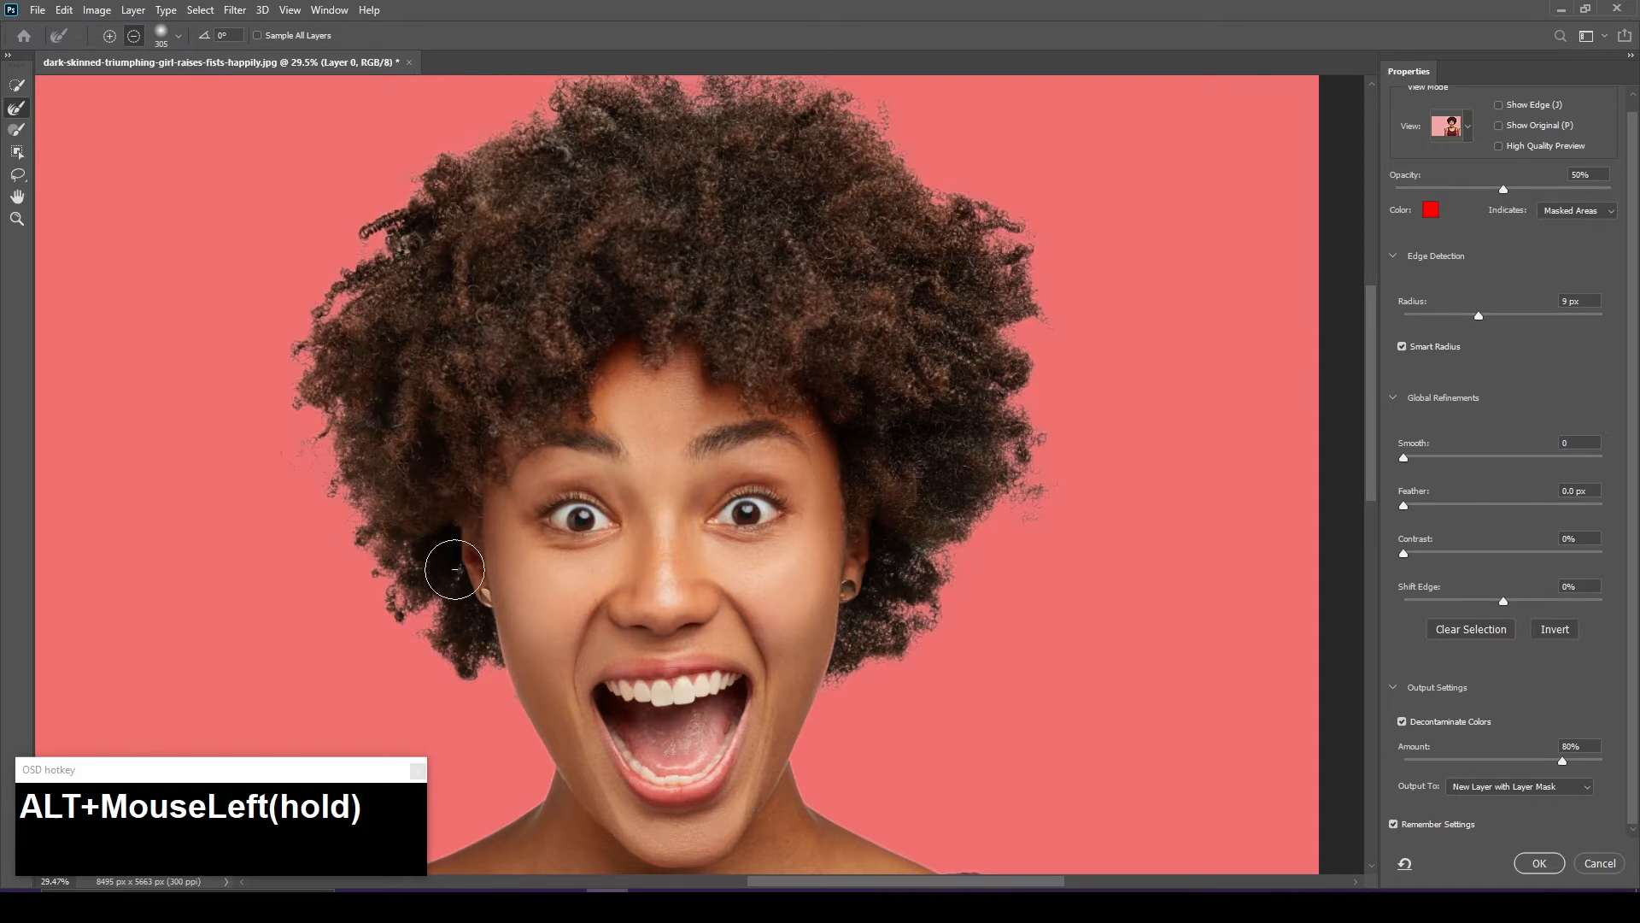
left_click_drag(492, 599, 493, 544, "alt")
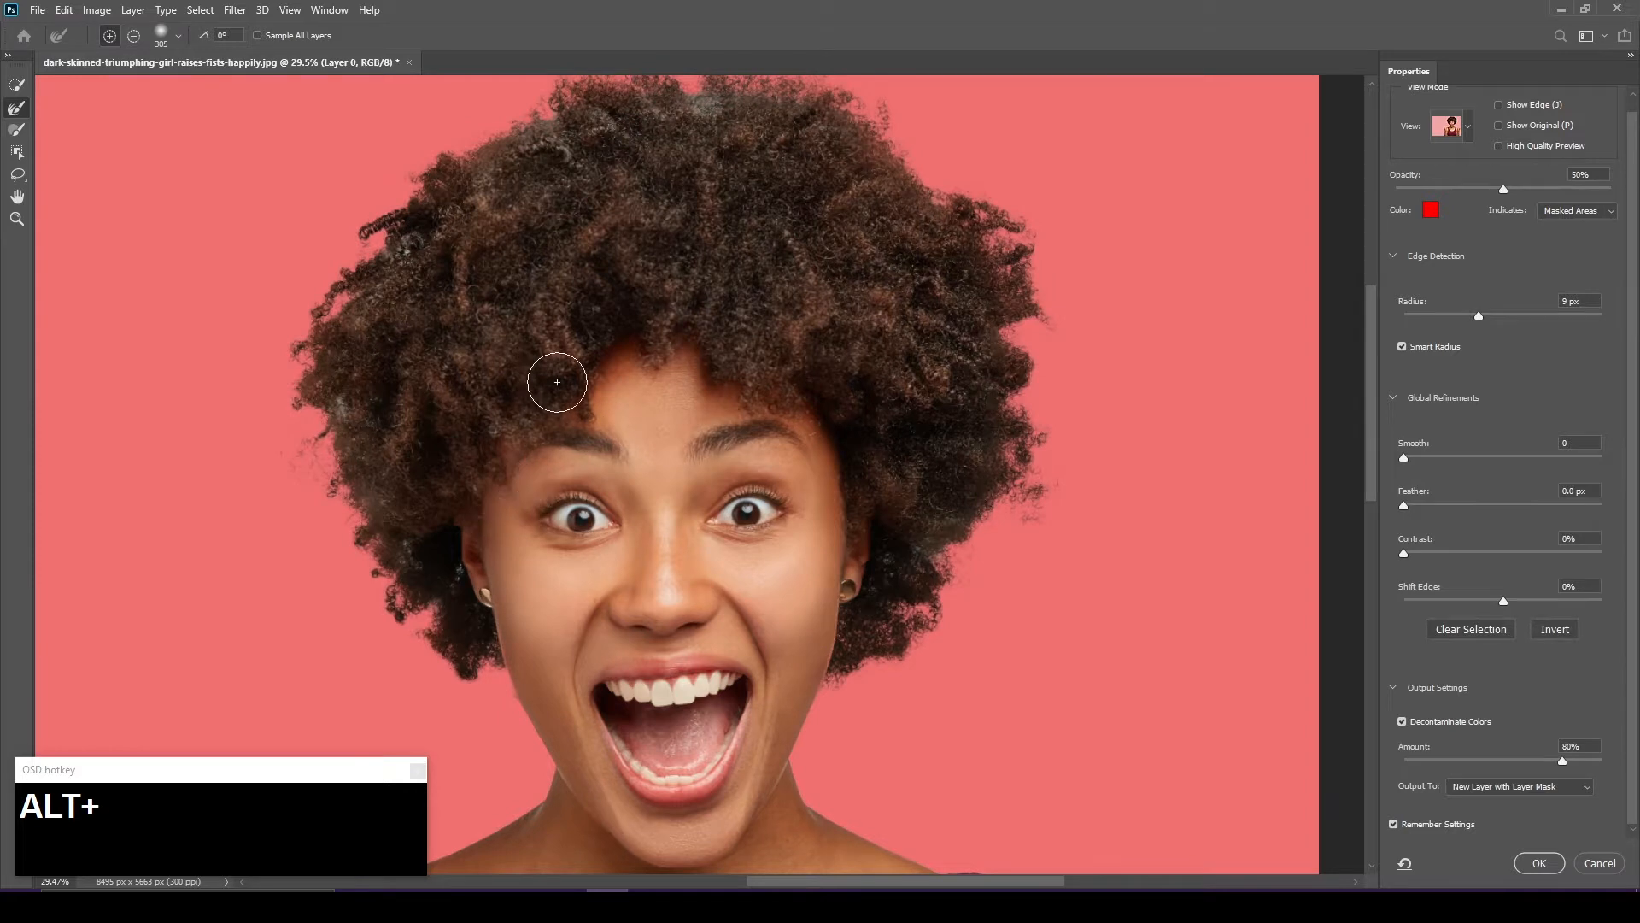
Step: Try to enter 9 as the Edge Detection radius
scroll(557, 382, "down", 3, "alt")
scroll(621, 304, "down", 1, "alt")
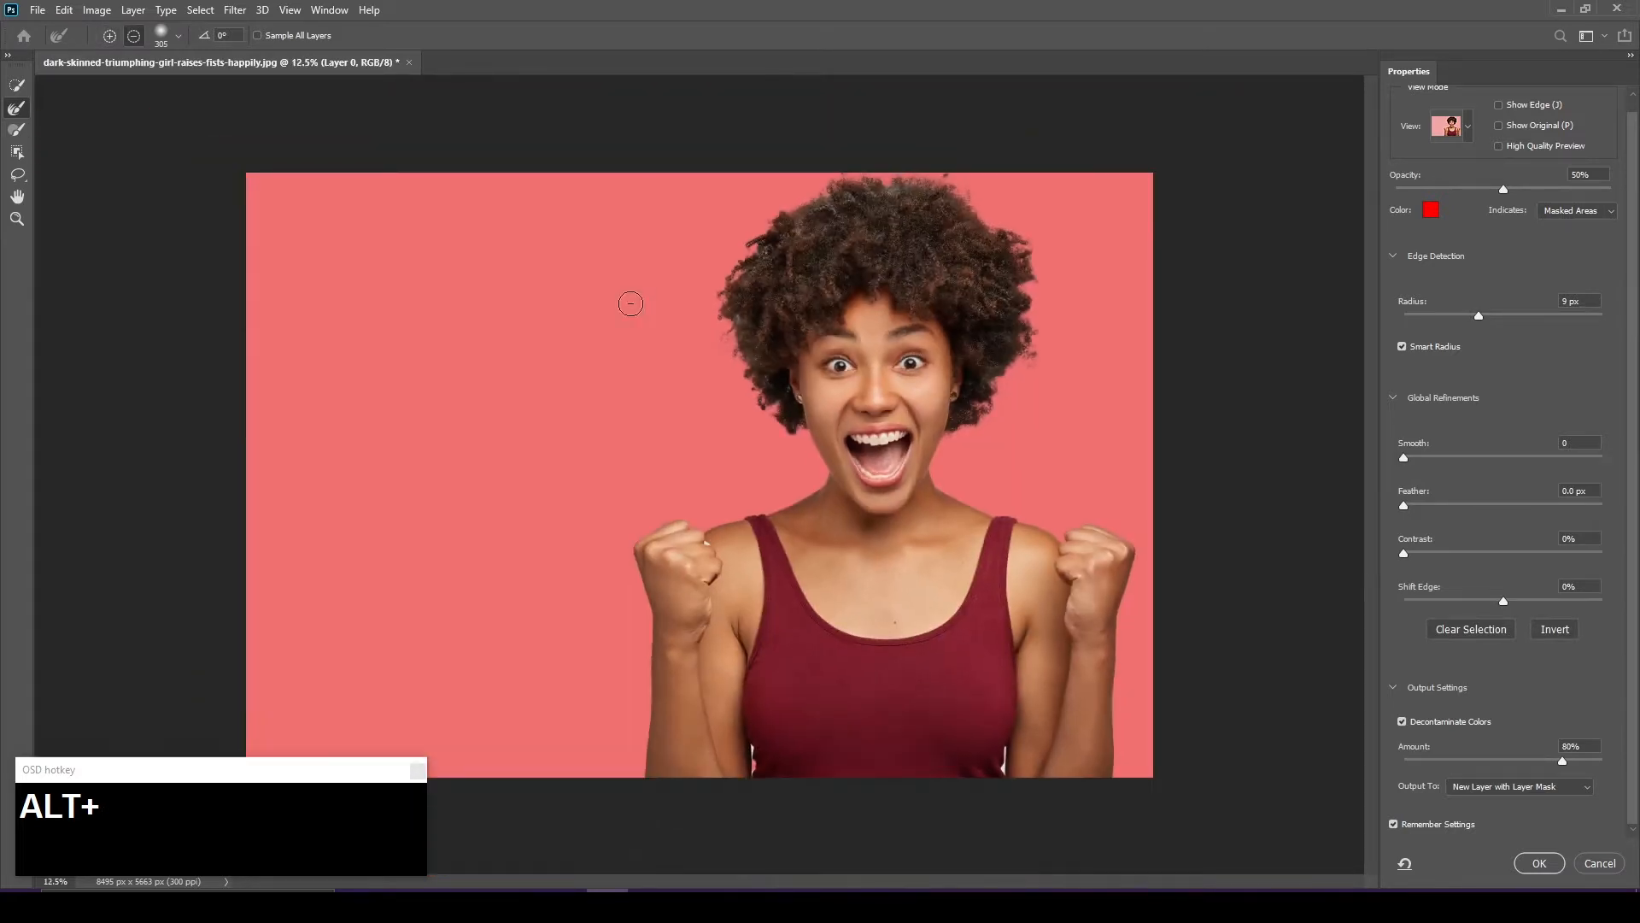
scroll(1066, 324, "up", 1, "alt")
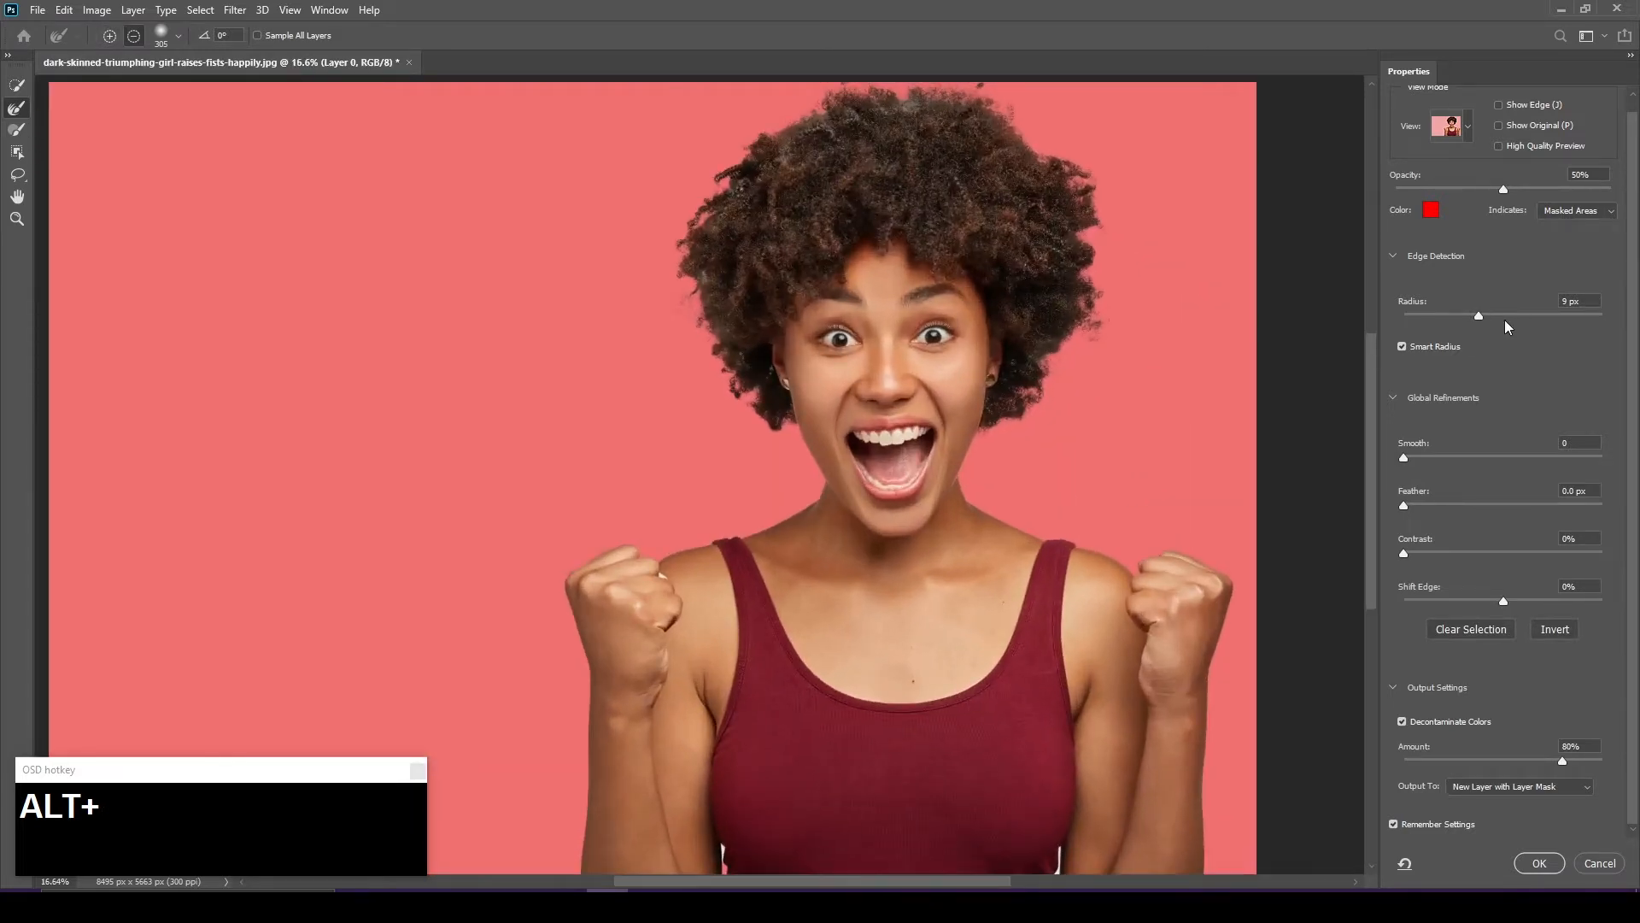
left_click(1548, 301)
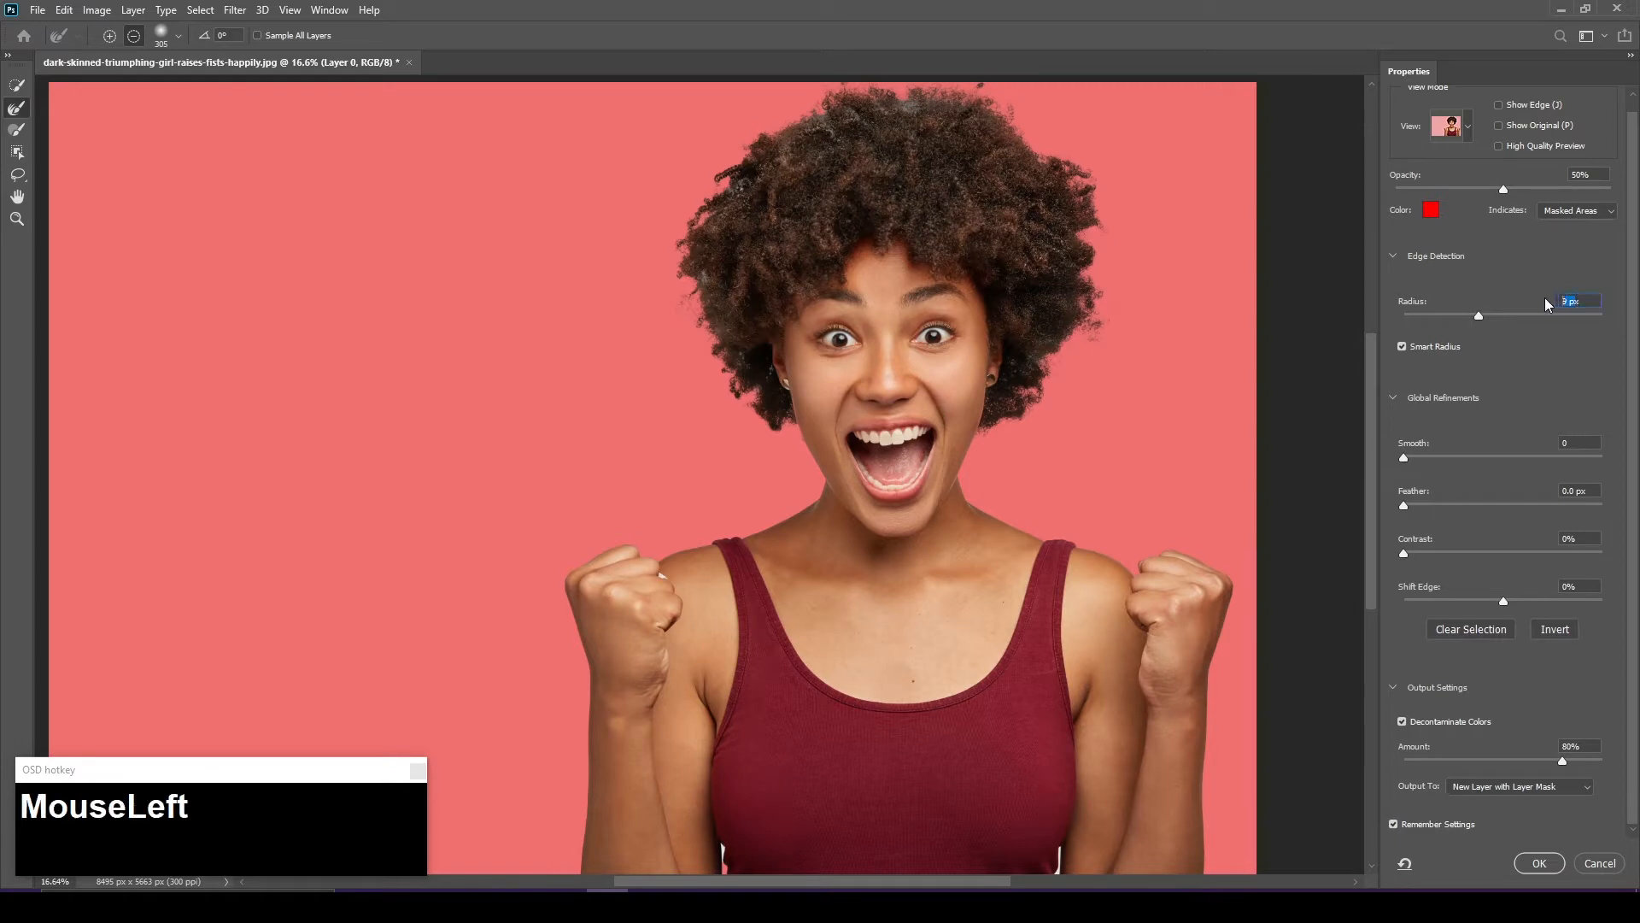
type("9")
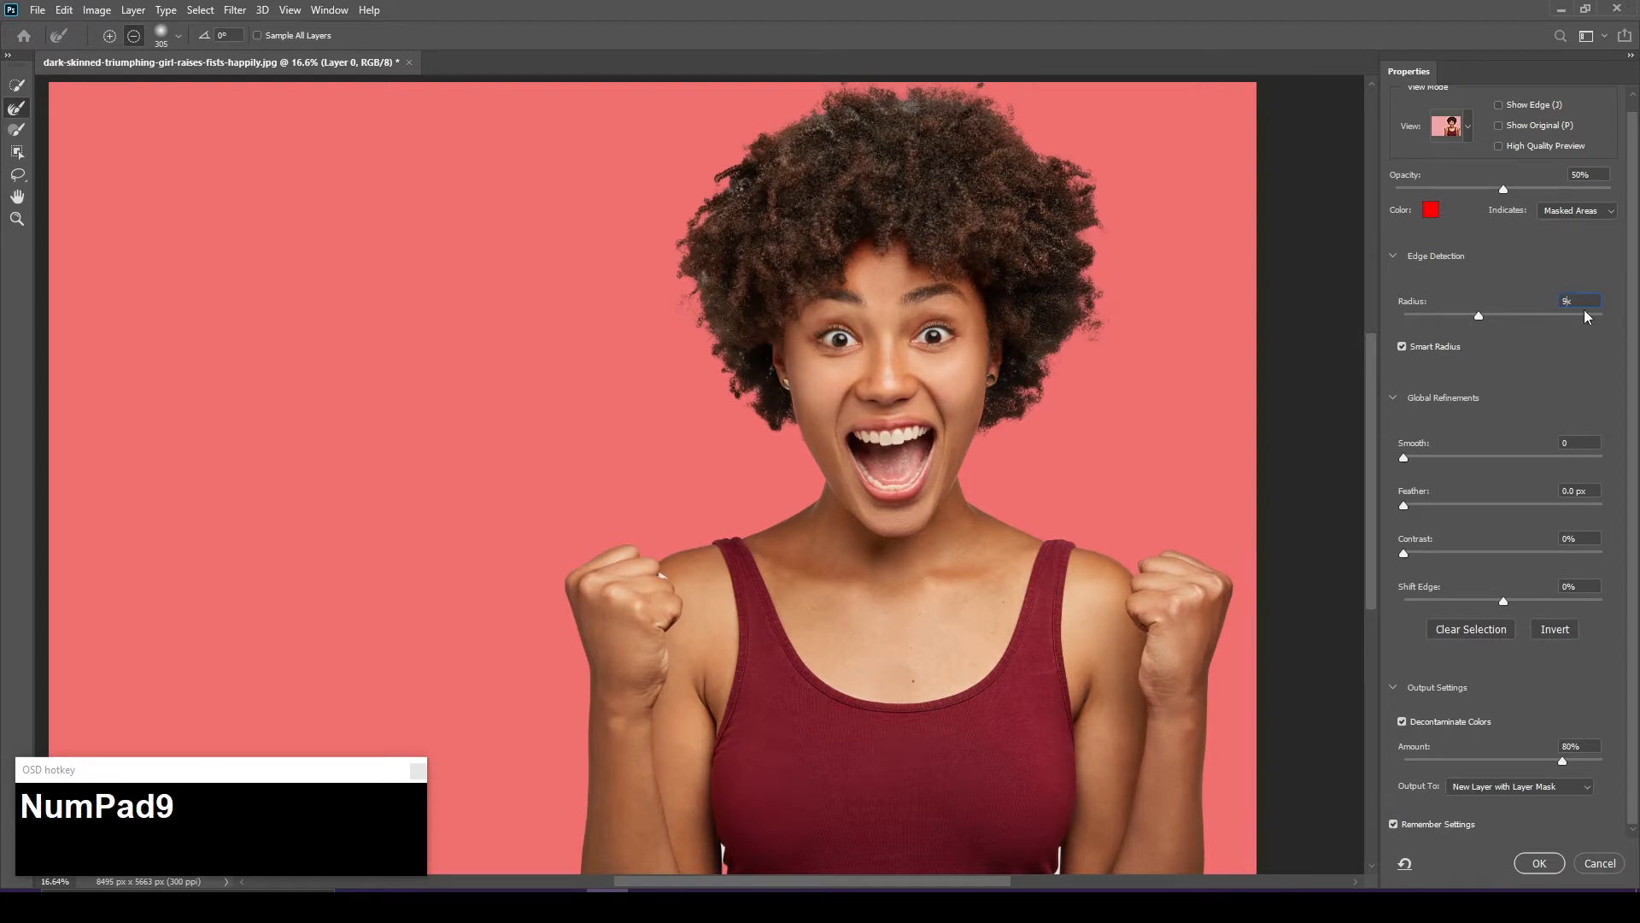
key("Return")
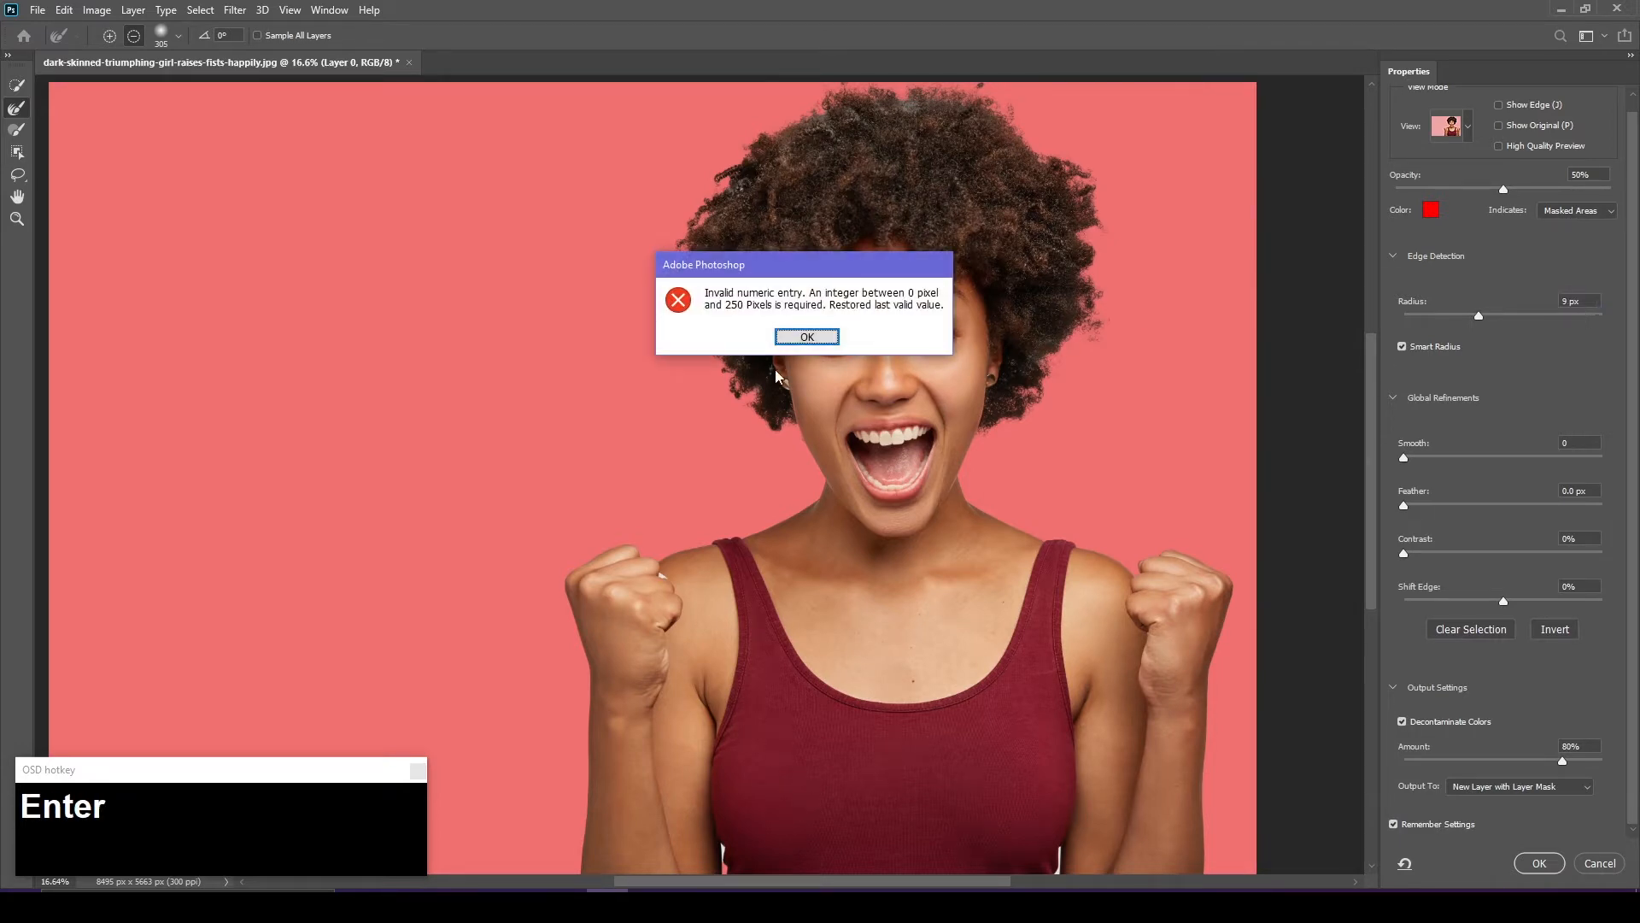
left_click(801, 345)
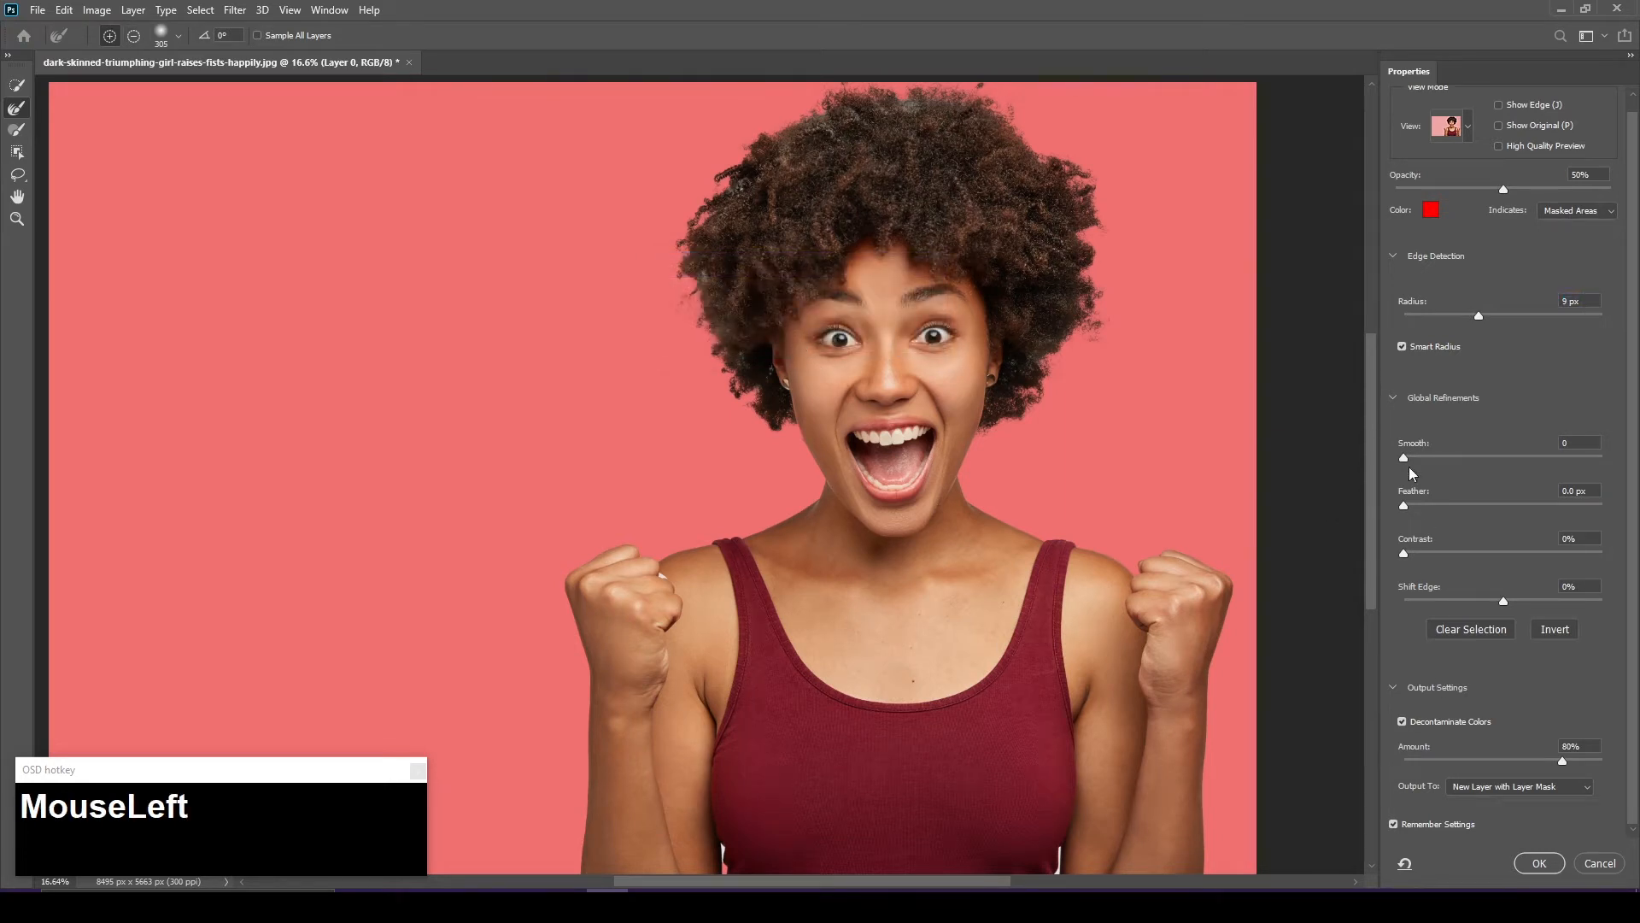
Step: Apply the refinement to a new layer with layer mask, using Smooth 6 and a Decontaminate Colors amount of 90%
left_click_drag(1405, 461, 1416, 456)
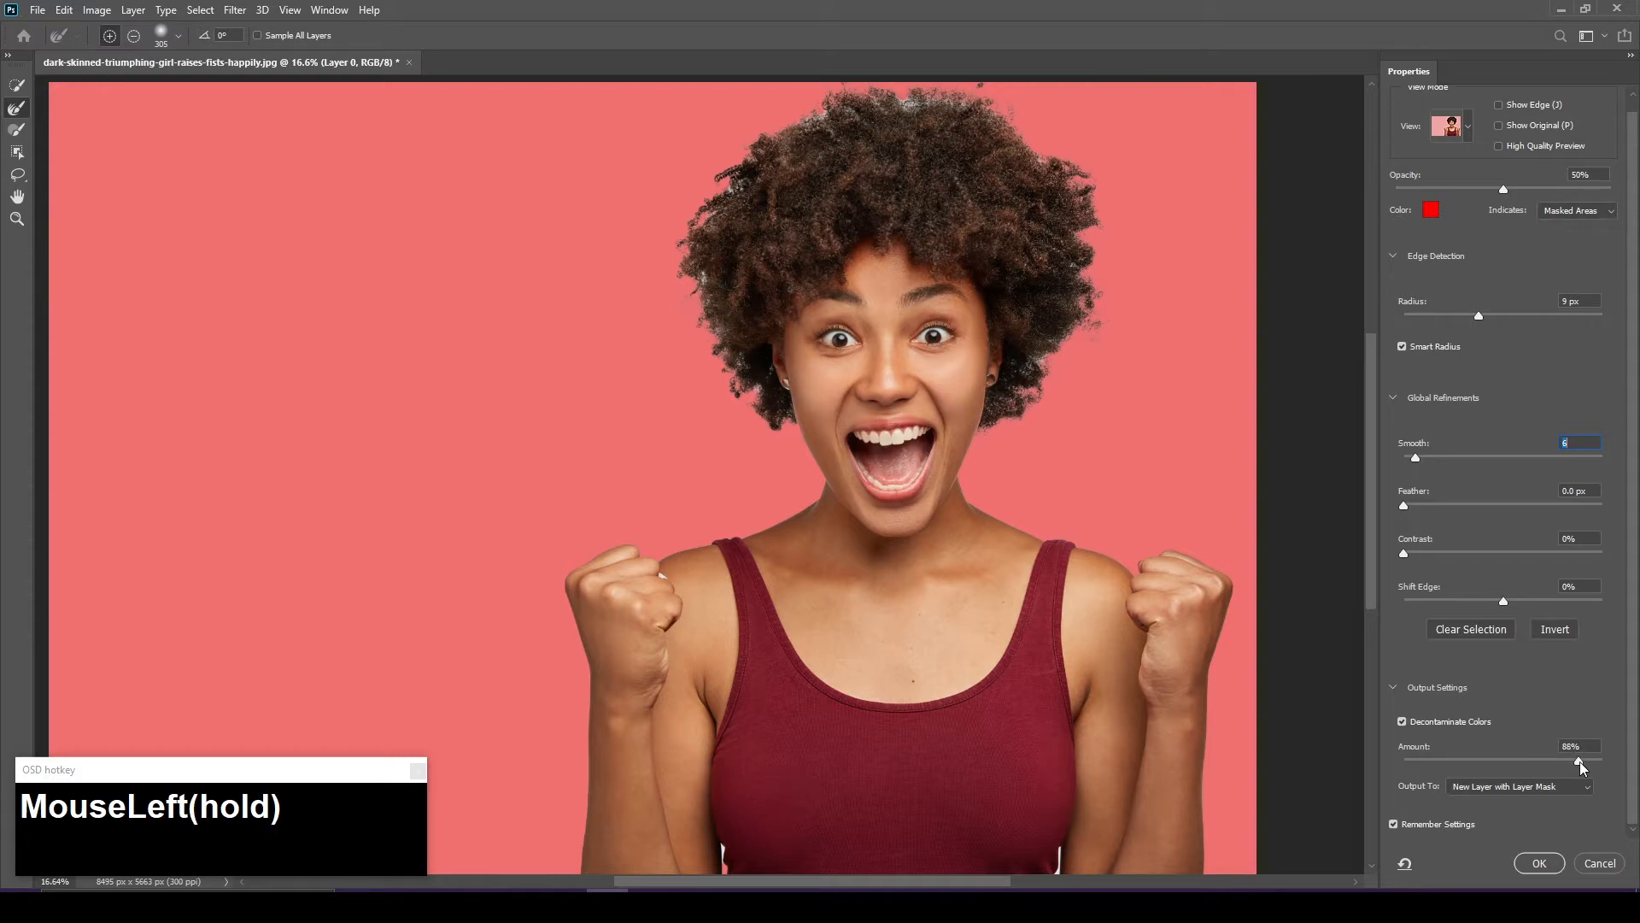
left_click_drag(1582, 762, 1582, 762)
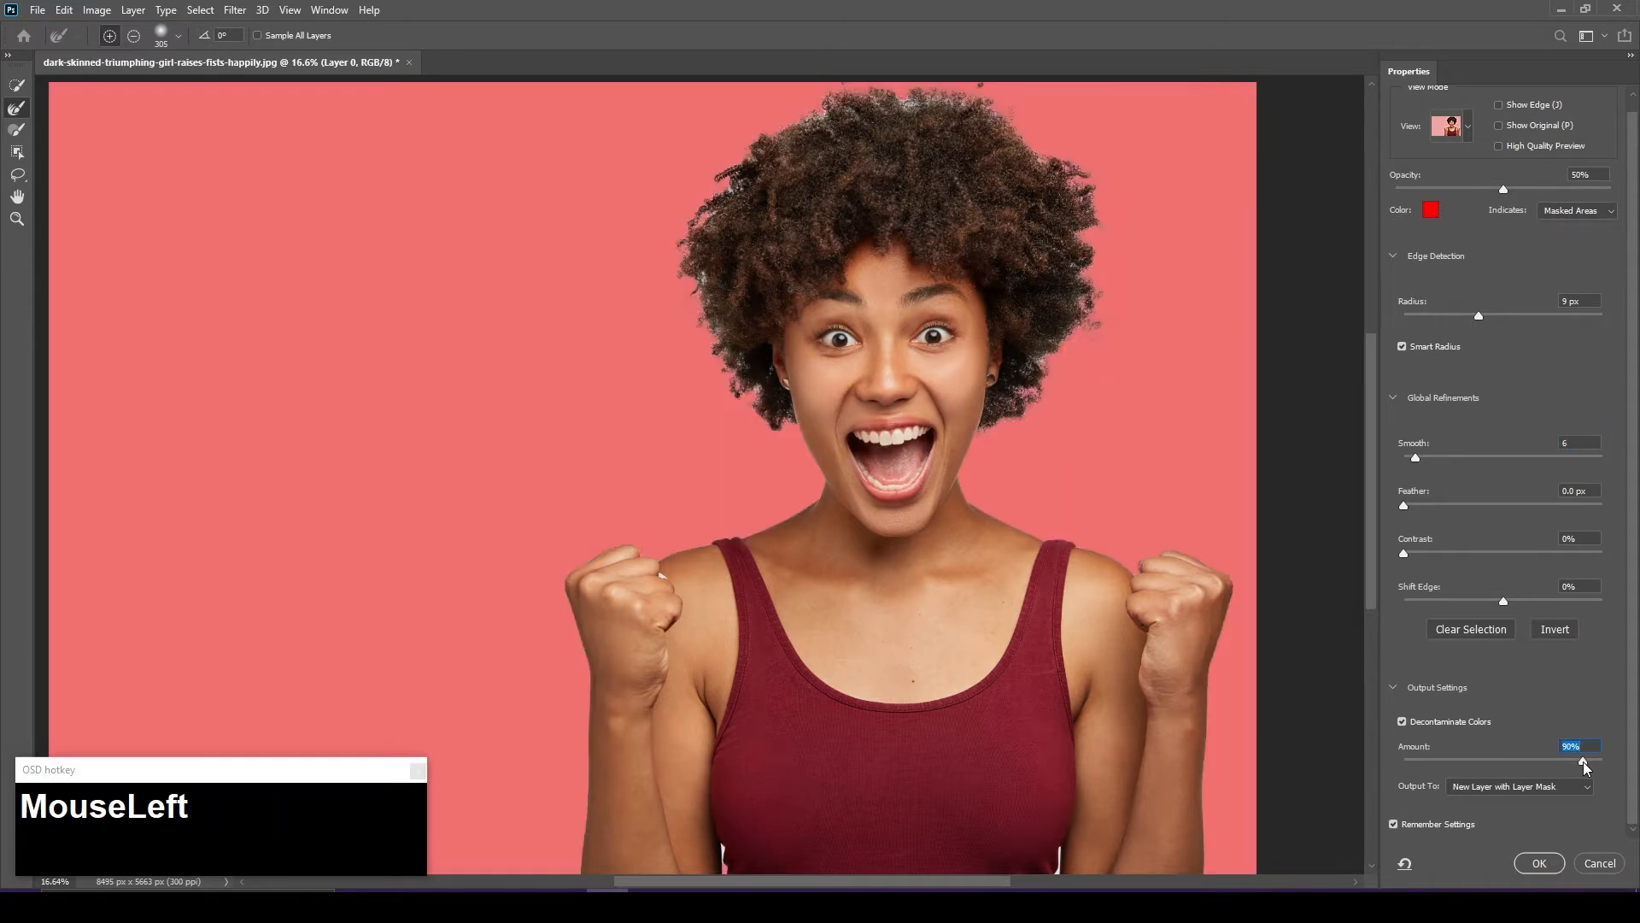
left_click(1537, 863)
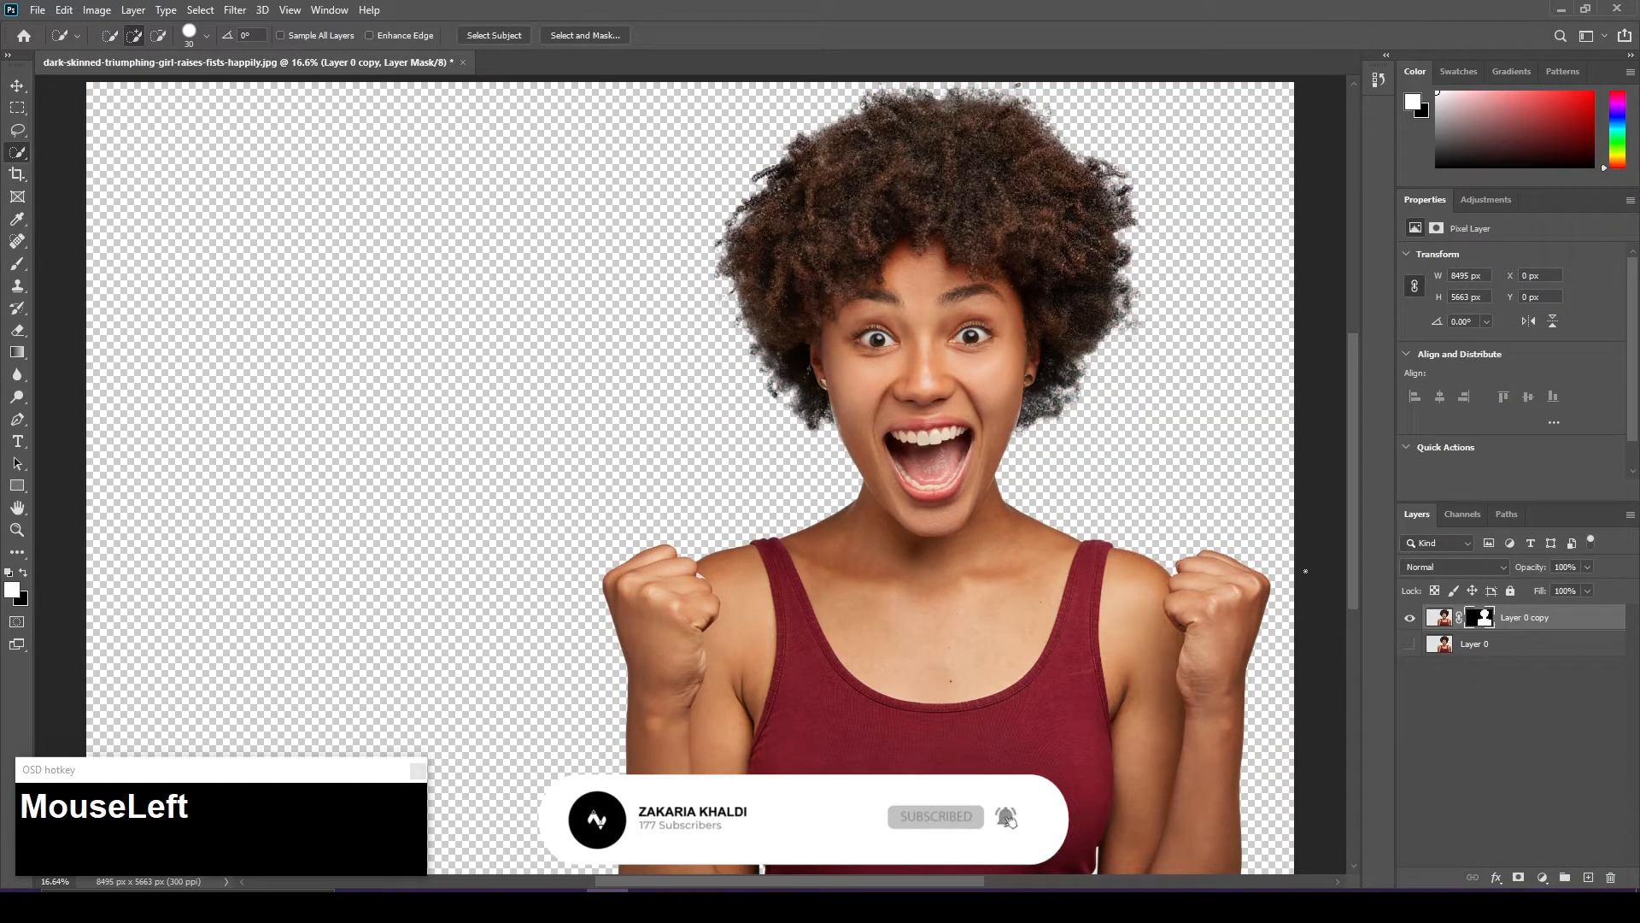
Step: Display the layer mask of Layer 0 copy on its own and set up the Brush tool in Overlay mode
left_click(1483, 618, "alt")
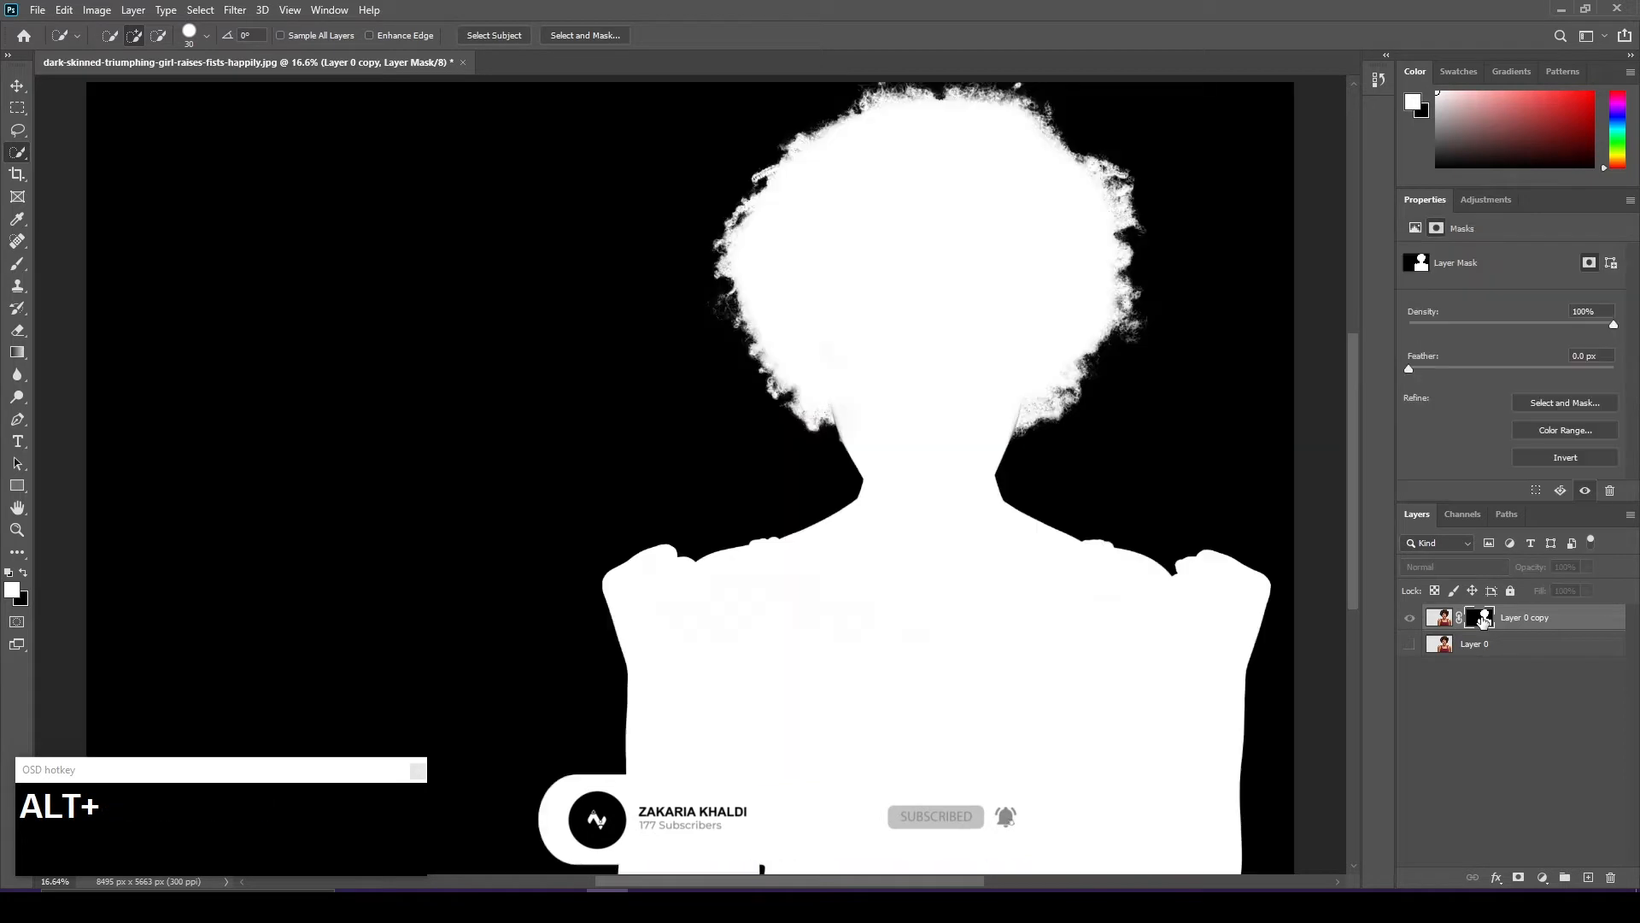
left_click(14, 267)
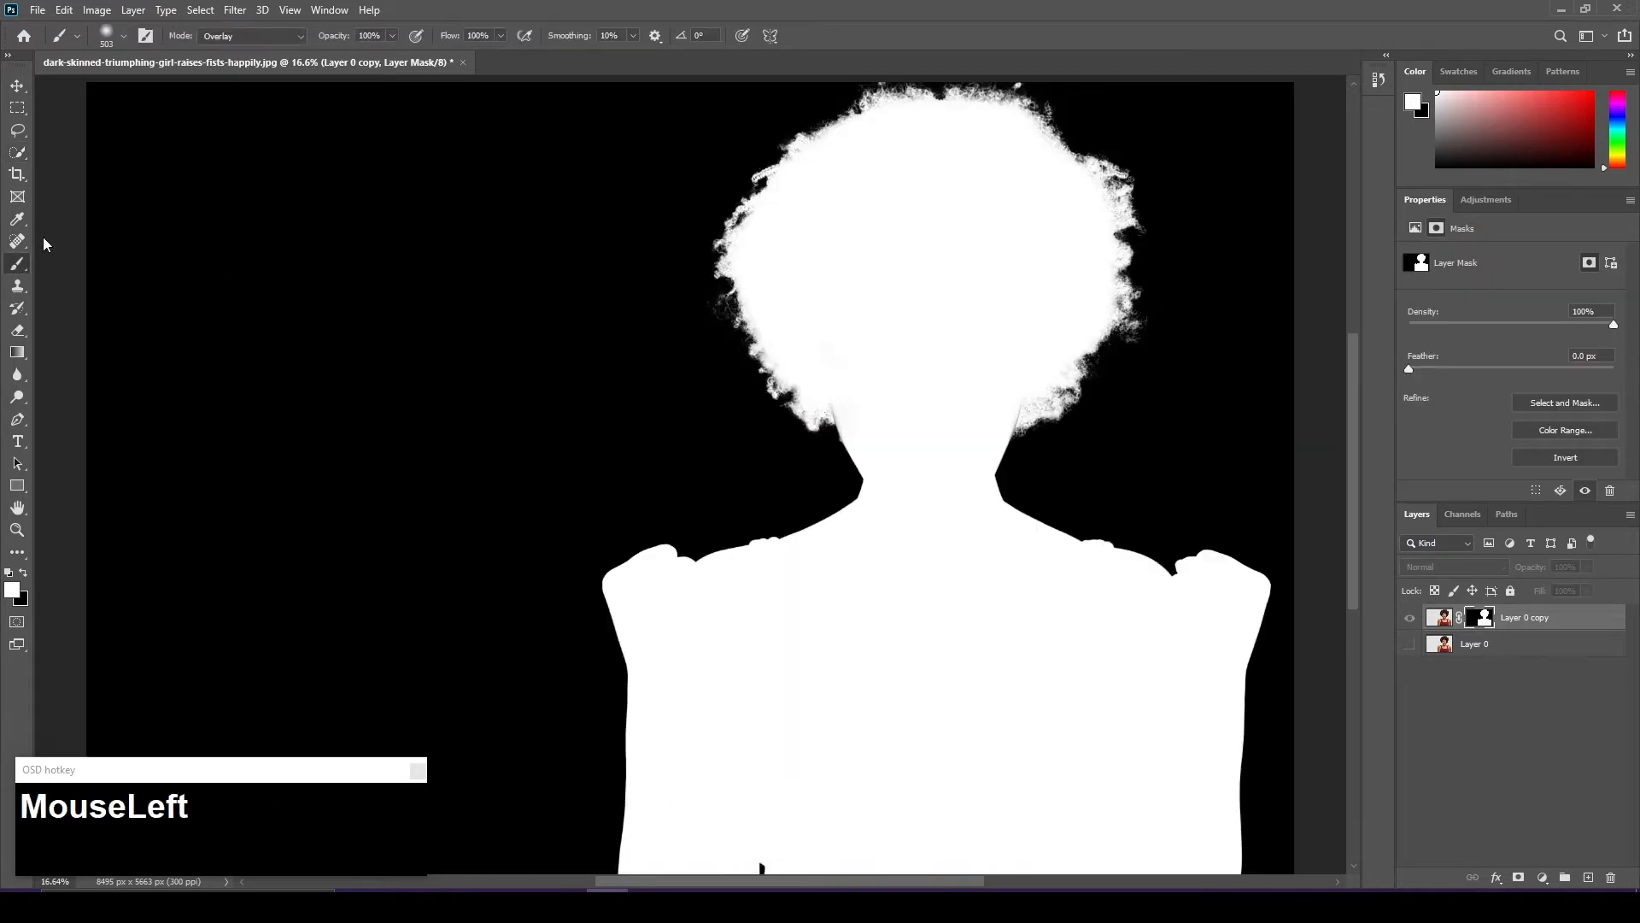
left_click(203, 44)
left_click(236, 270)
Step: Paint white on the mask along the lower left hair edge to brighten its grey fringe
key("alt")
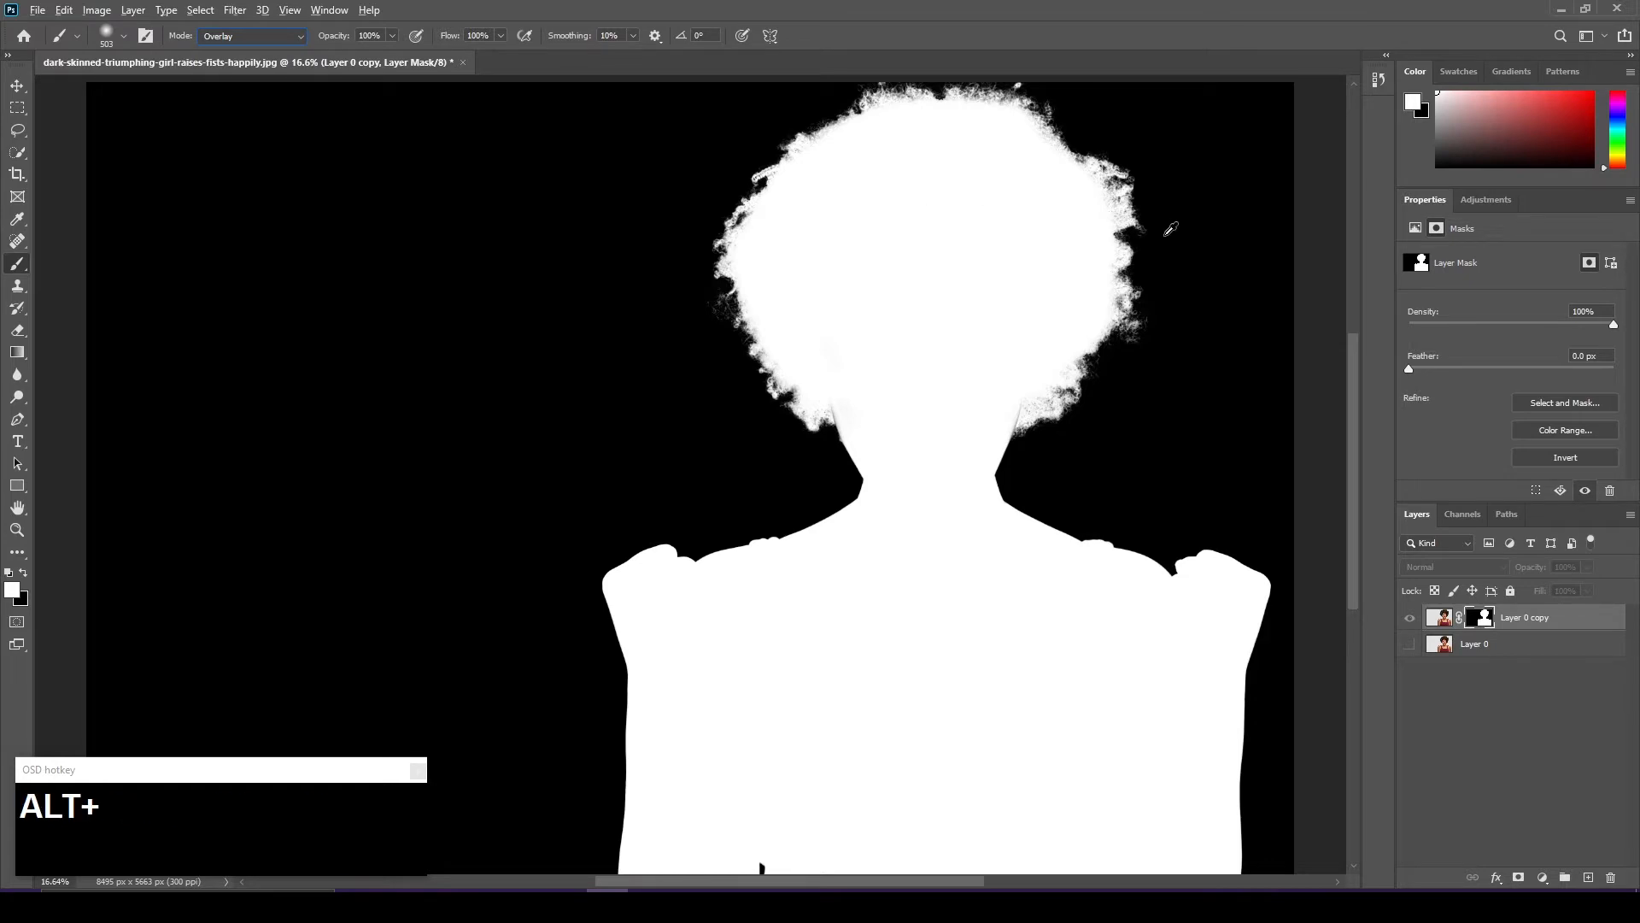
scroll(1157, 269, "up", 1)
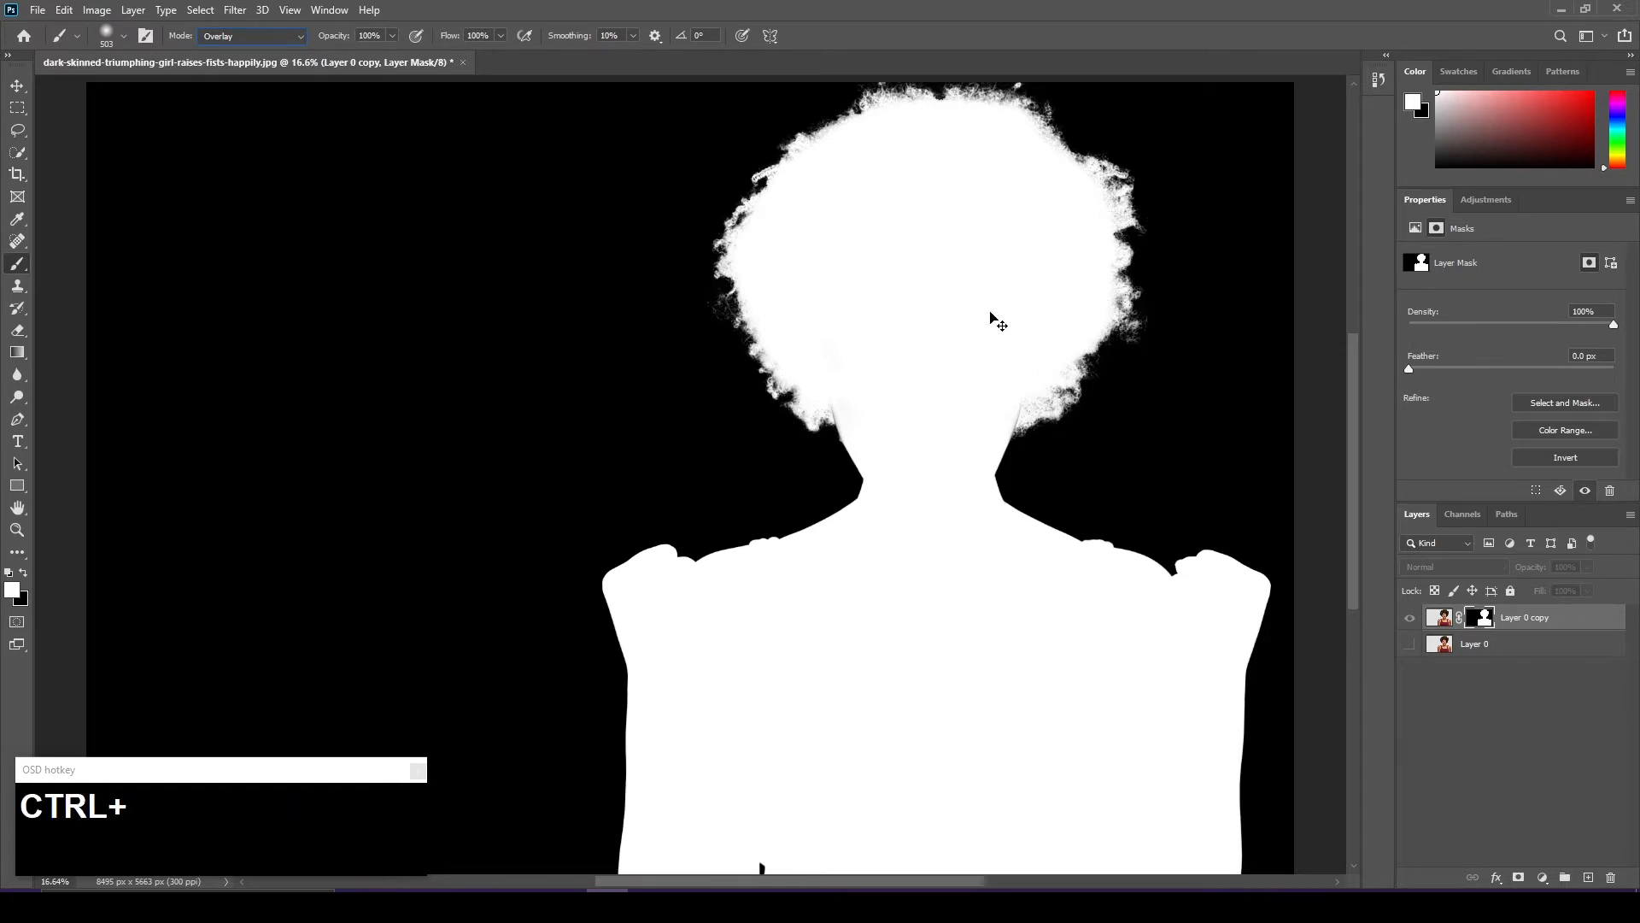
scroll(992, 319, "up", 3)
scroll(708, 476, "up", 2)
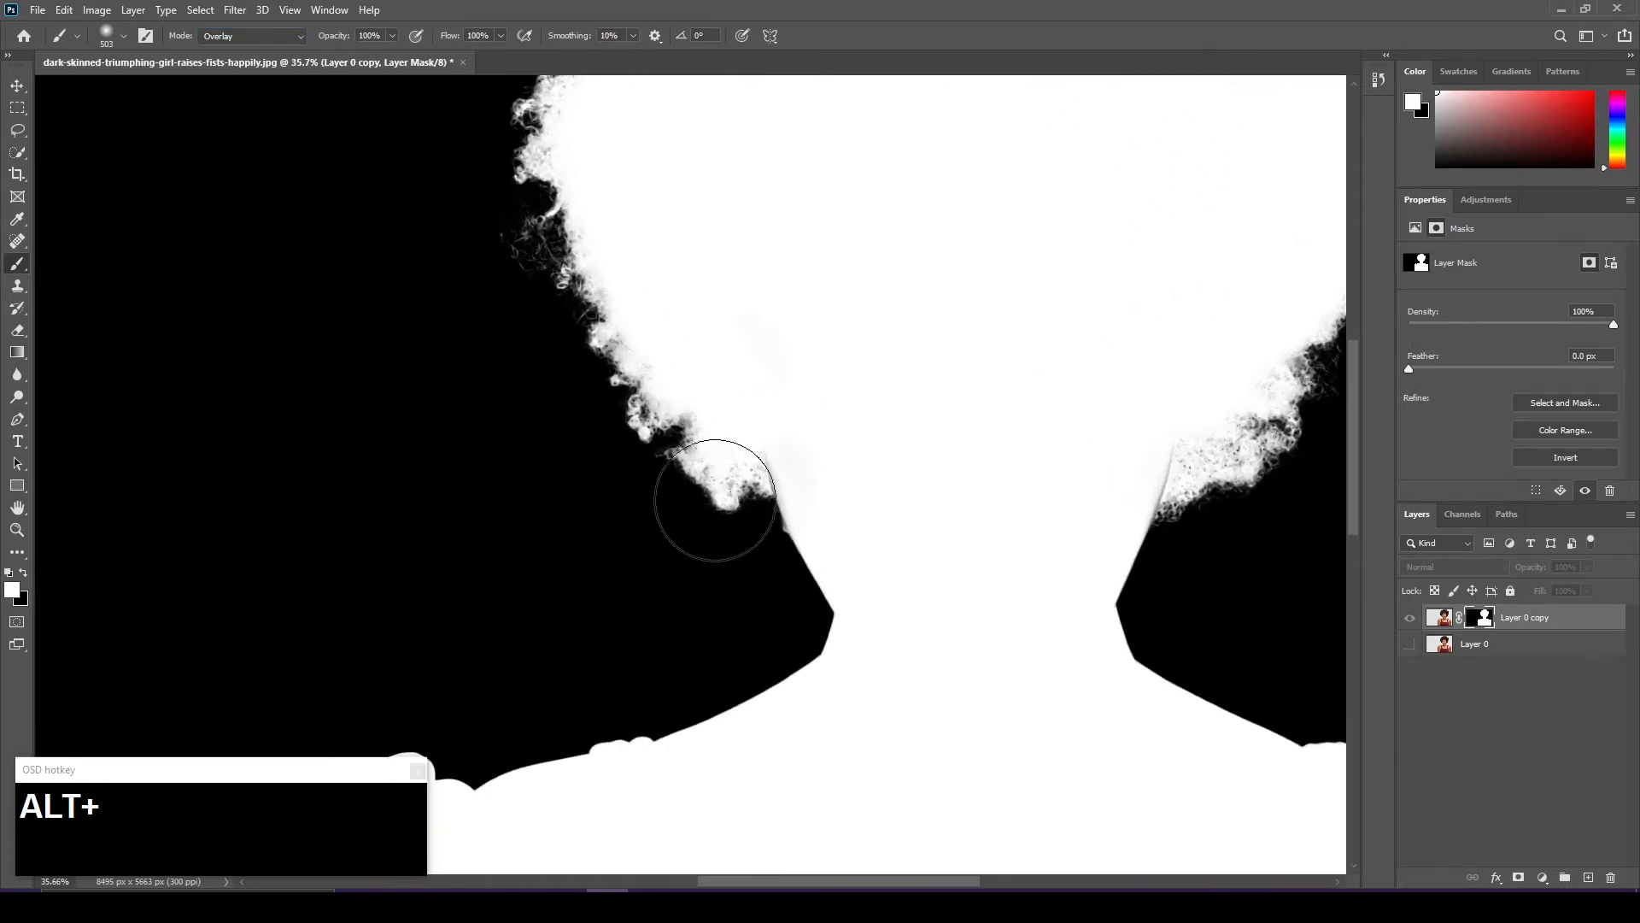
left_click(727, 495)
mouse_move(726, 496)
left_mouse_down()
mouse_move(658, 458)
mouse_move(567, 348)
mouse_move(529, 197)
left_mouse_up()
Step: Paint white along the mask's hair edge on the upper left, across the top and down the right side
scroll(514, 407, "down", 5)
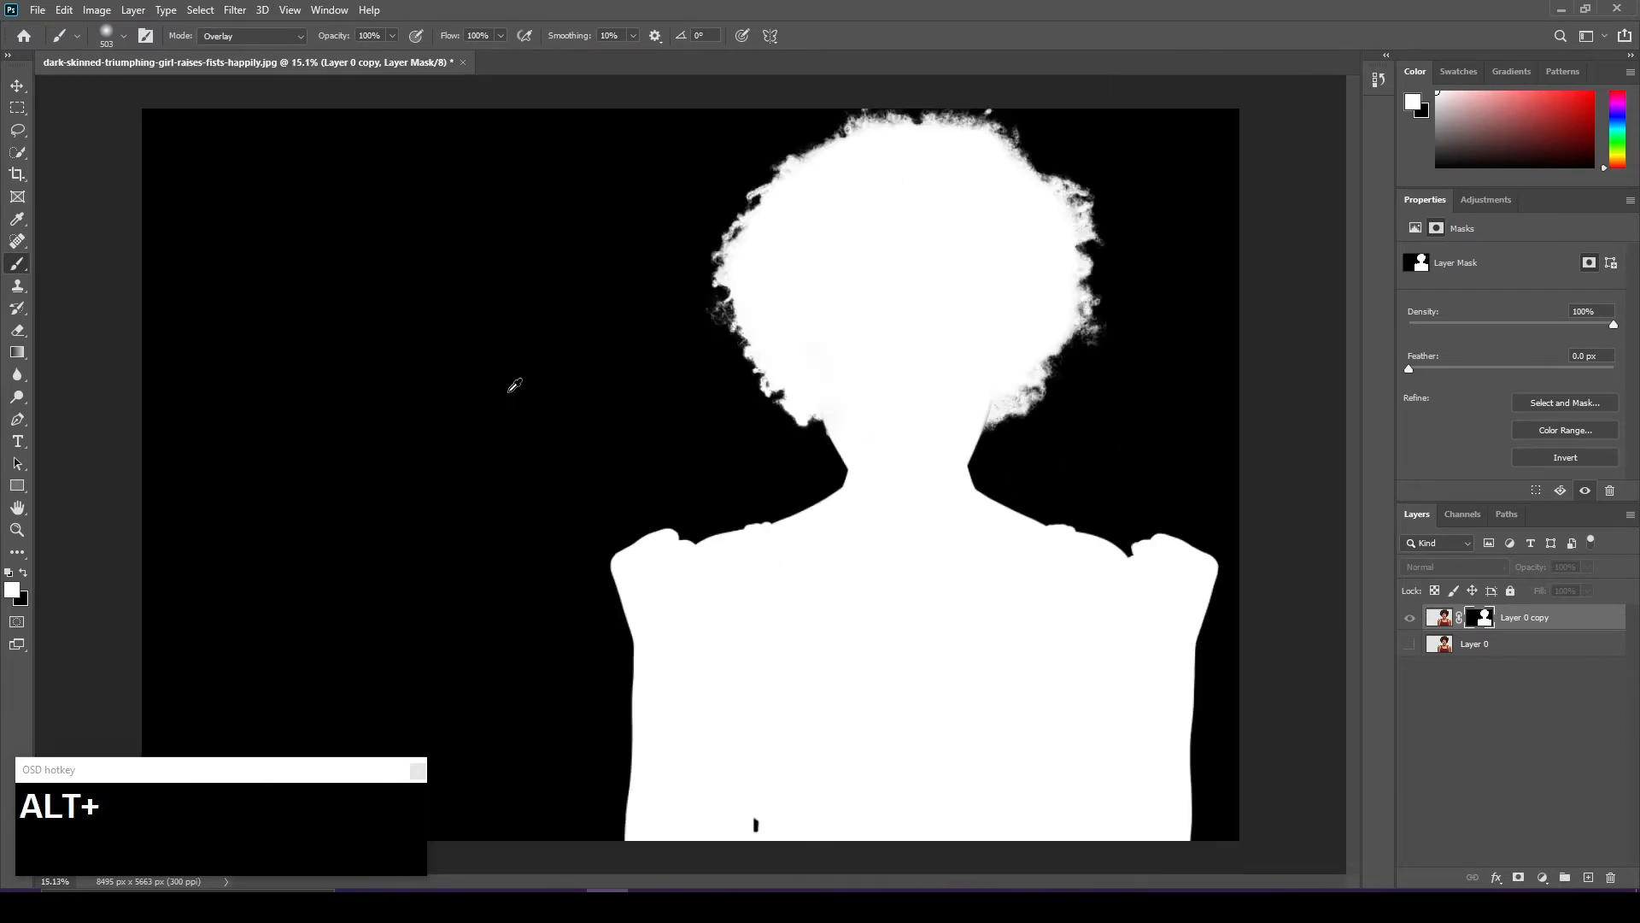
left_click_drag(701, 270, 760, 174)
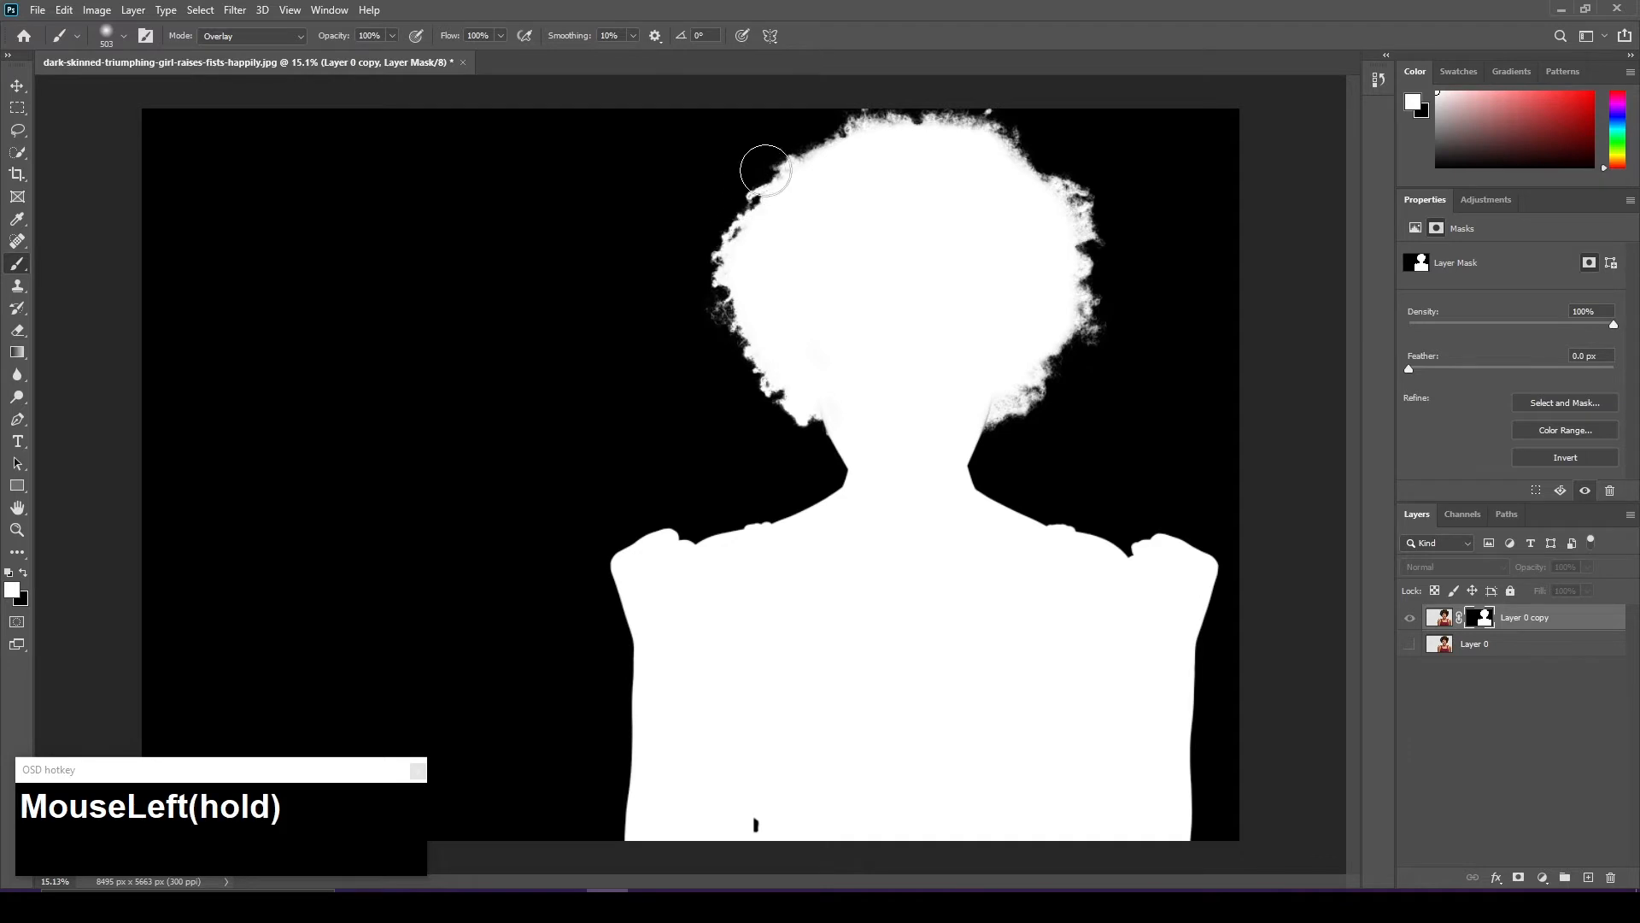
left_click_drag(861, 109, 991, 112)
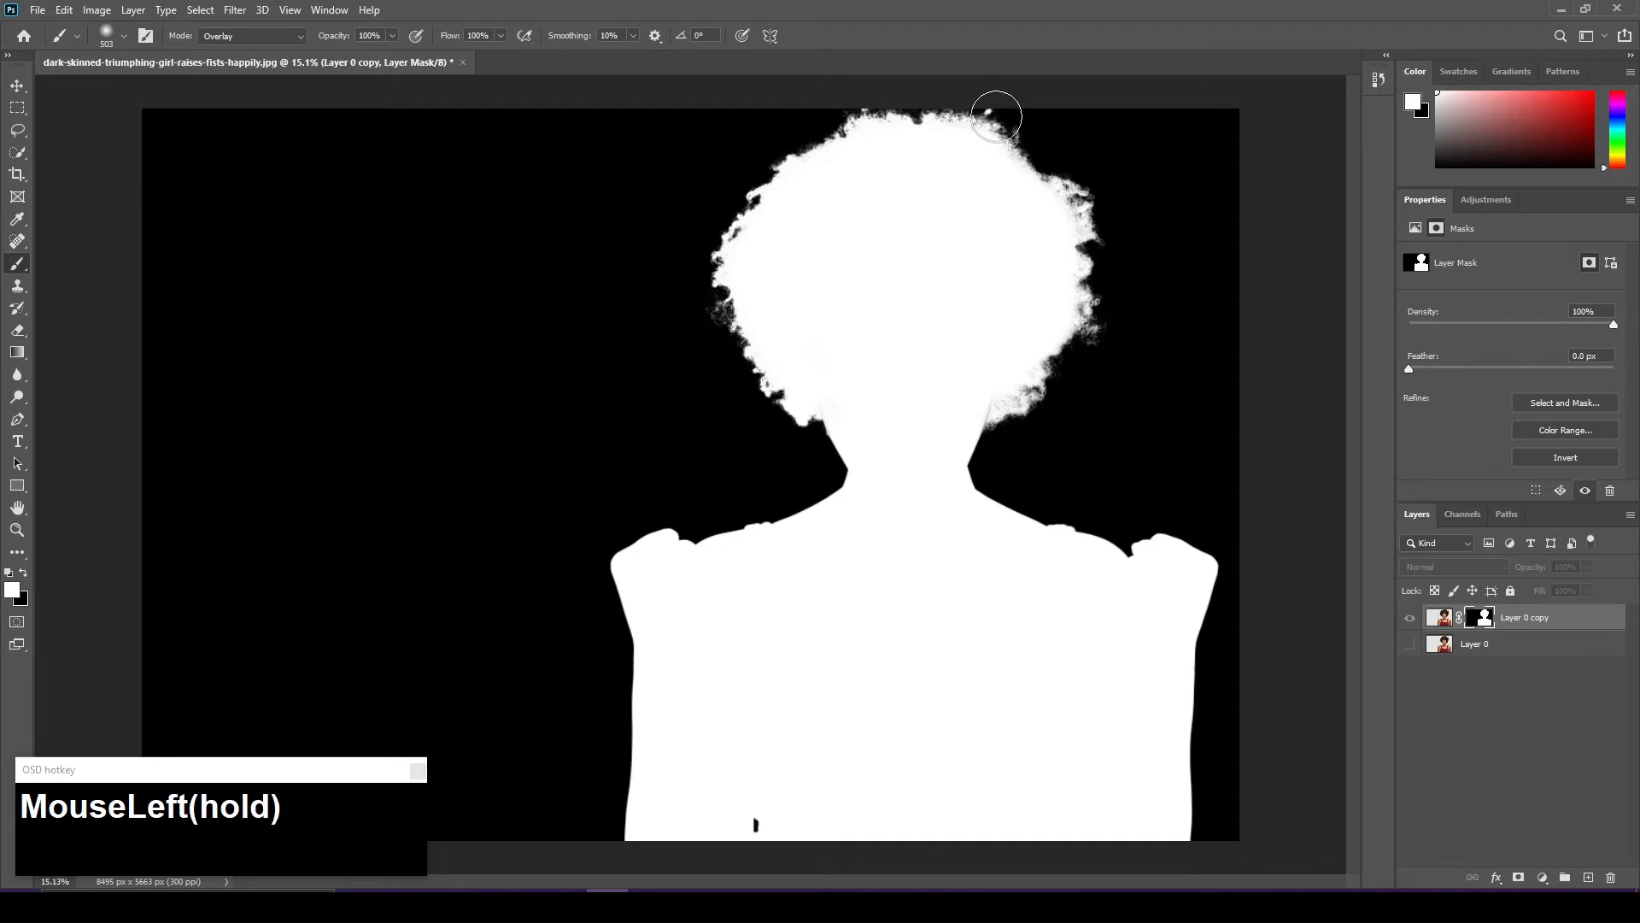
mouse_move(1101, 253)
left_mouse_down()
mouse_move(1089, 344)
mouse_move(1014, 437)
left_mouse_up()
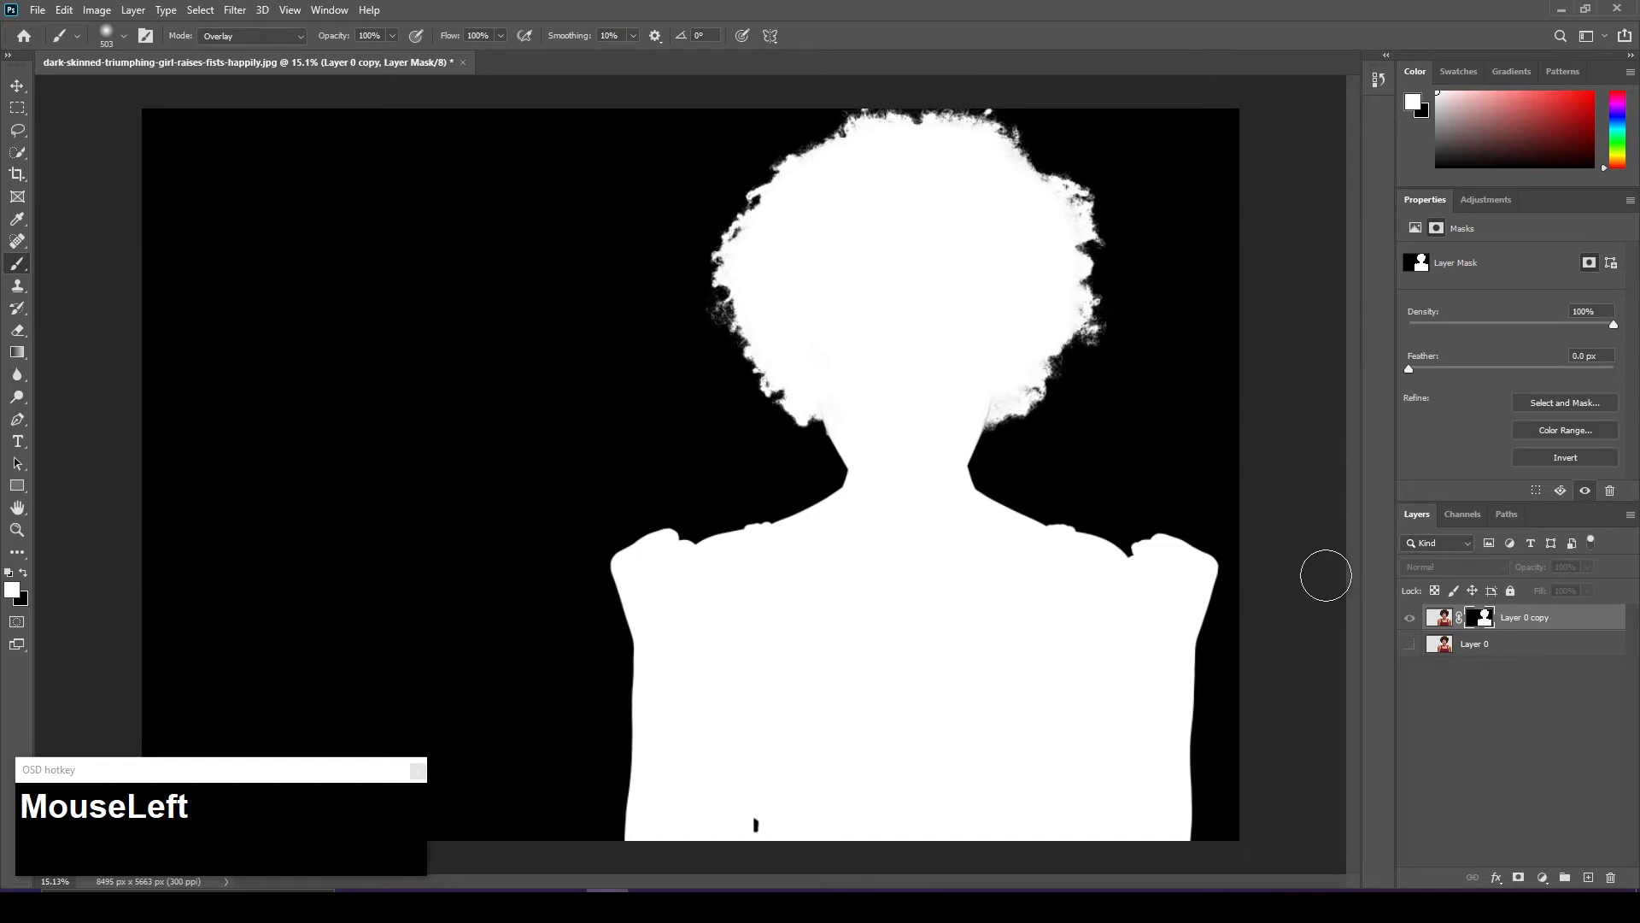
Step: Leave the mask view by returning to the image of Layer 0 copy and check the whole cutout
left_click(1440, 618, "alt")
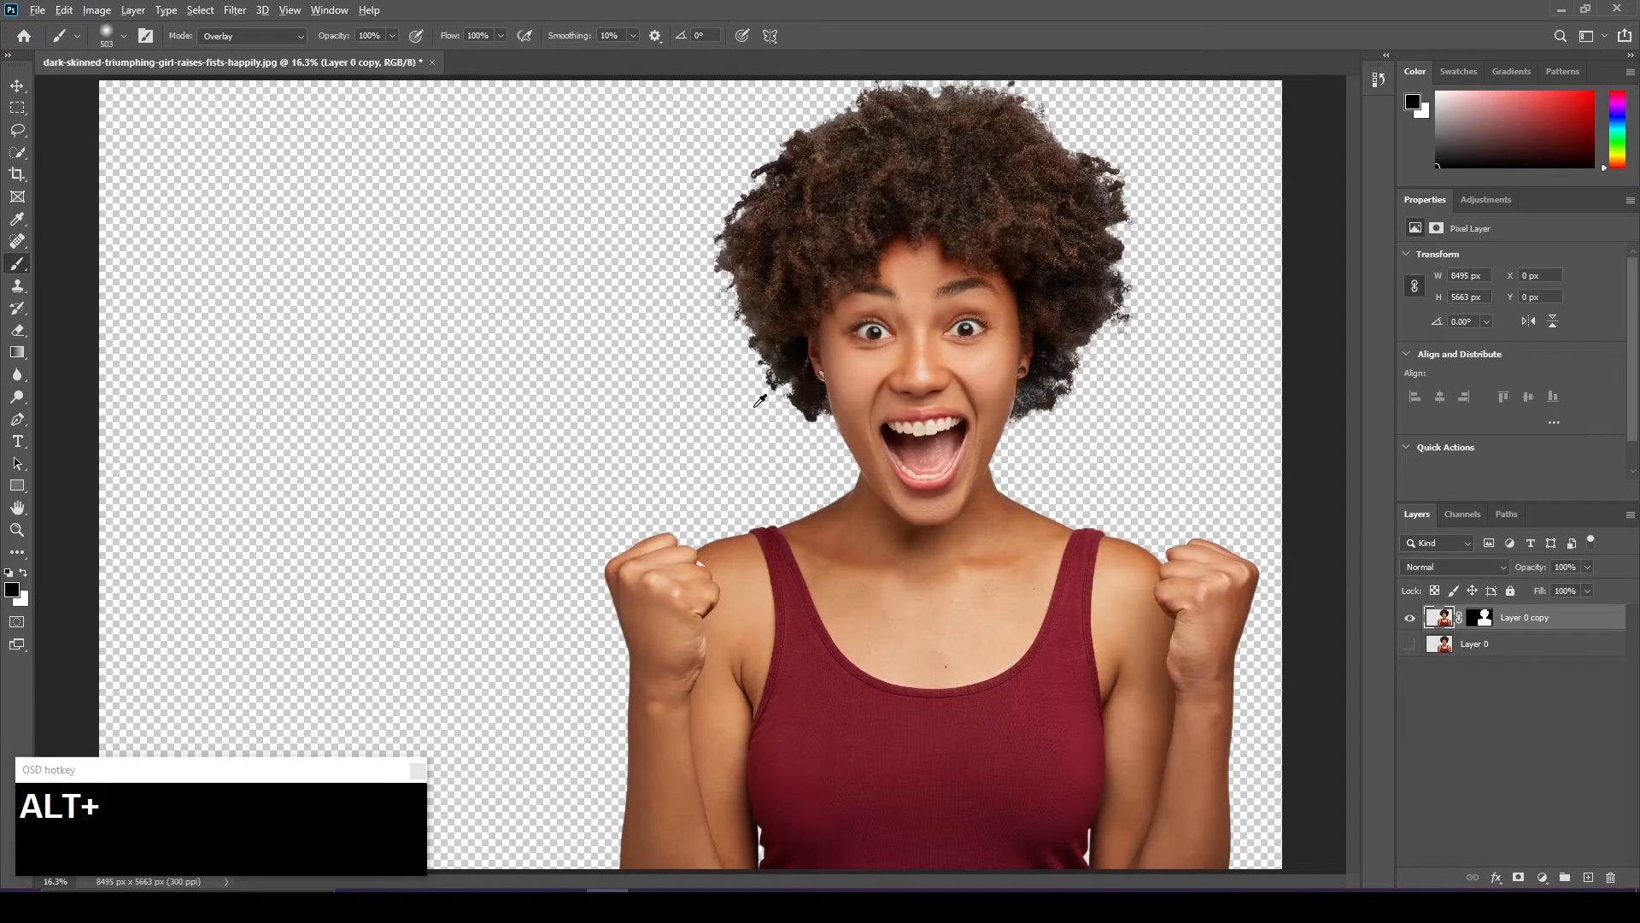
scroll(759, 401, "down", 2)
scroll(759, 401, "up", 1)
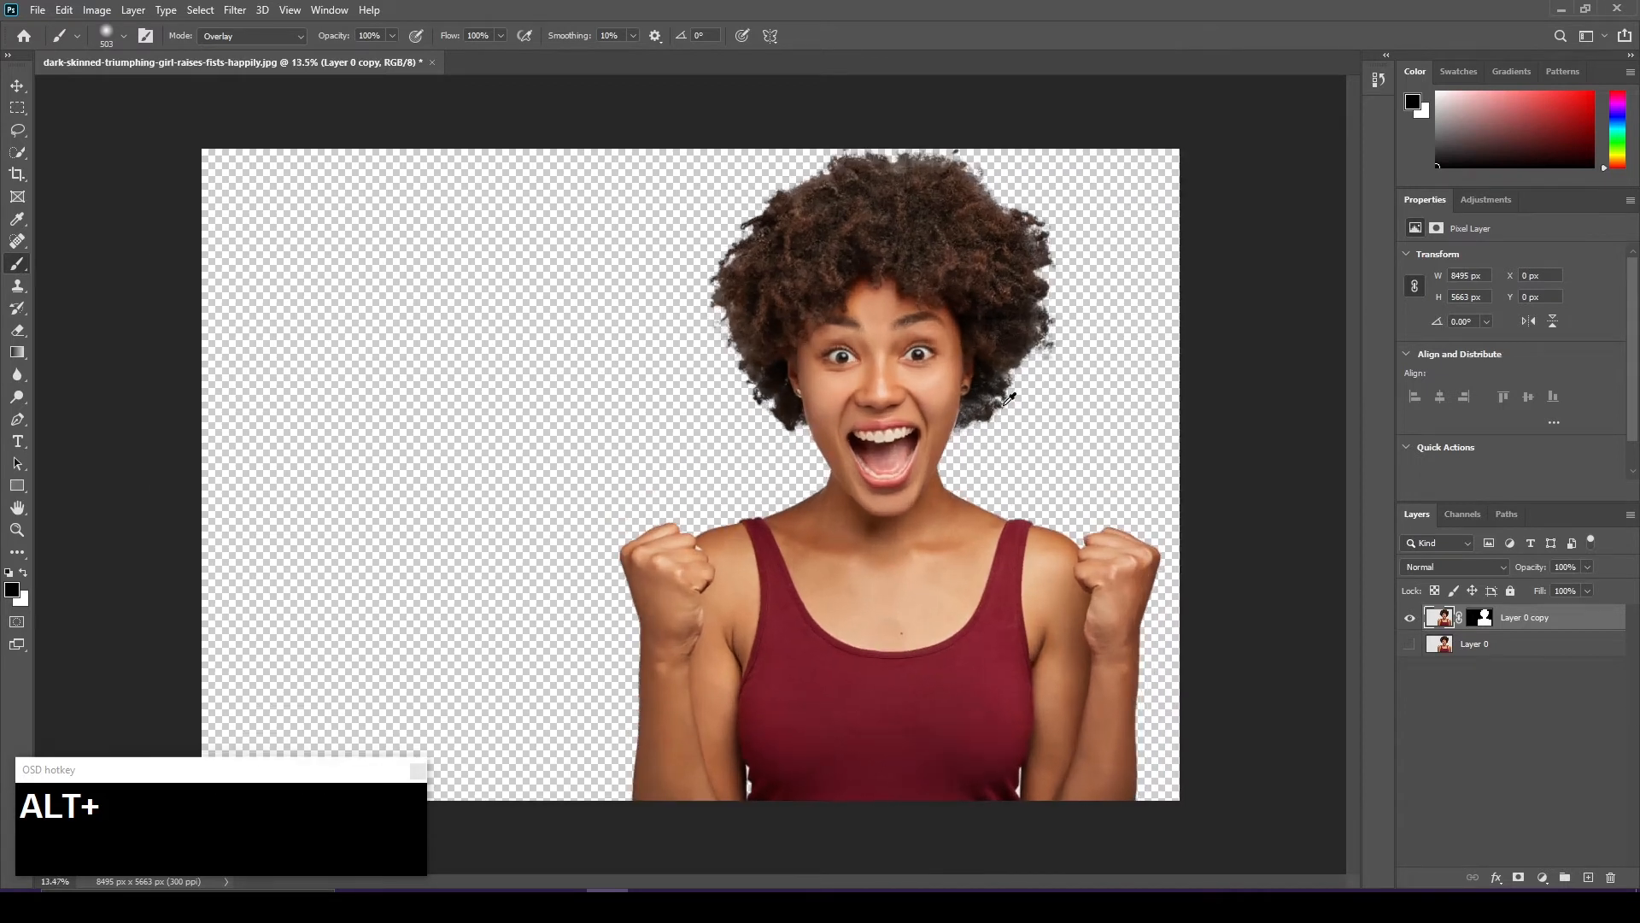
Step: Paint white on the layer mask along the lower right hair edge below the ear, and return to the image of Layer 0 copy
scroll(1053, 398, "up", 5)
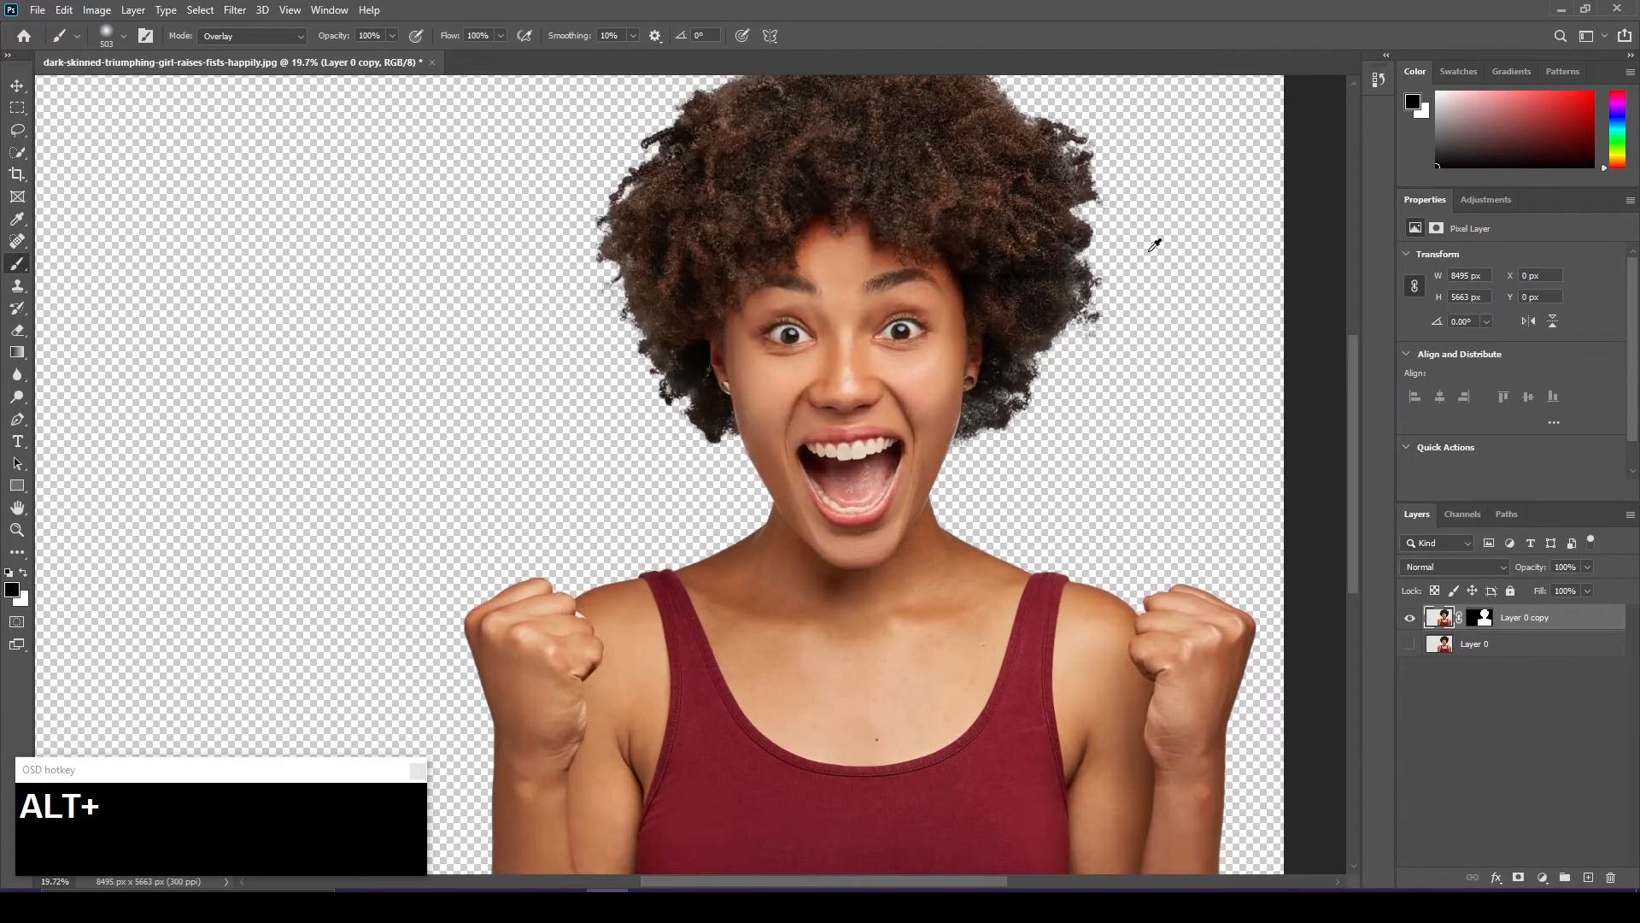
scroll(1073, 367, "up", 4)
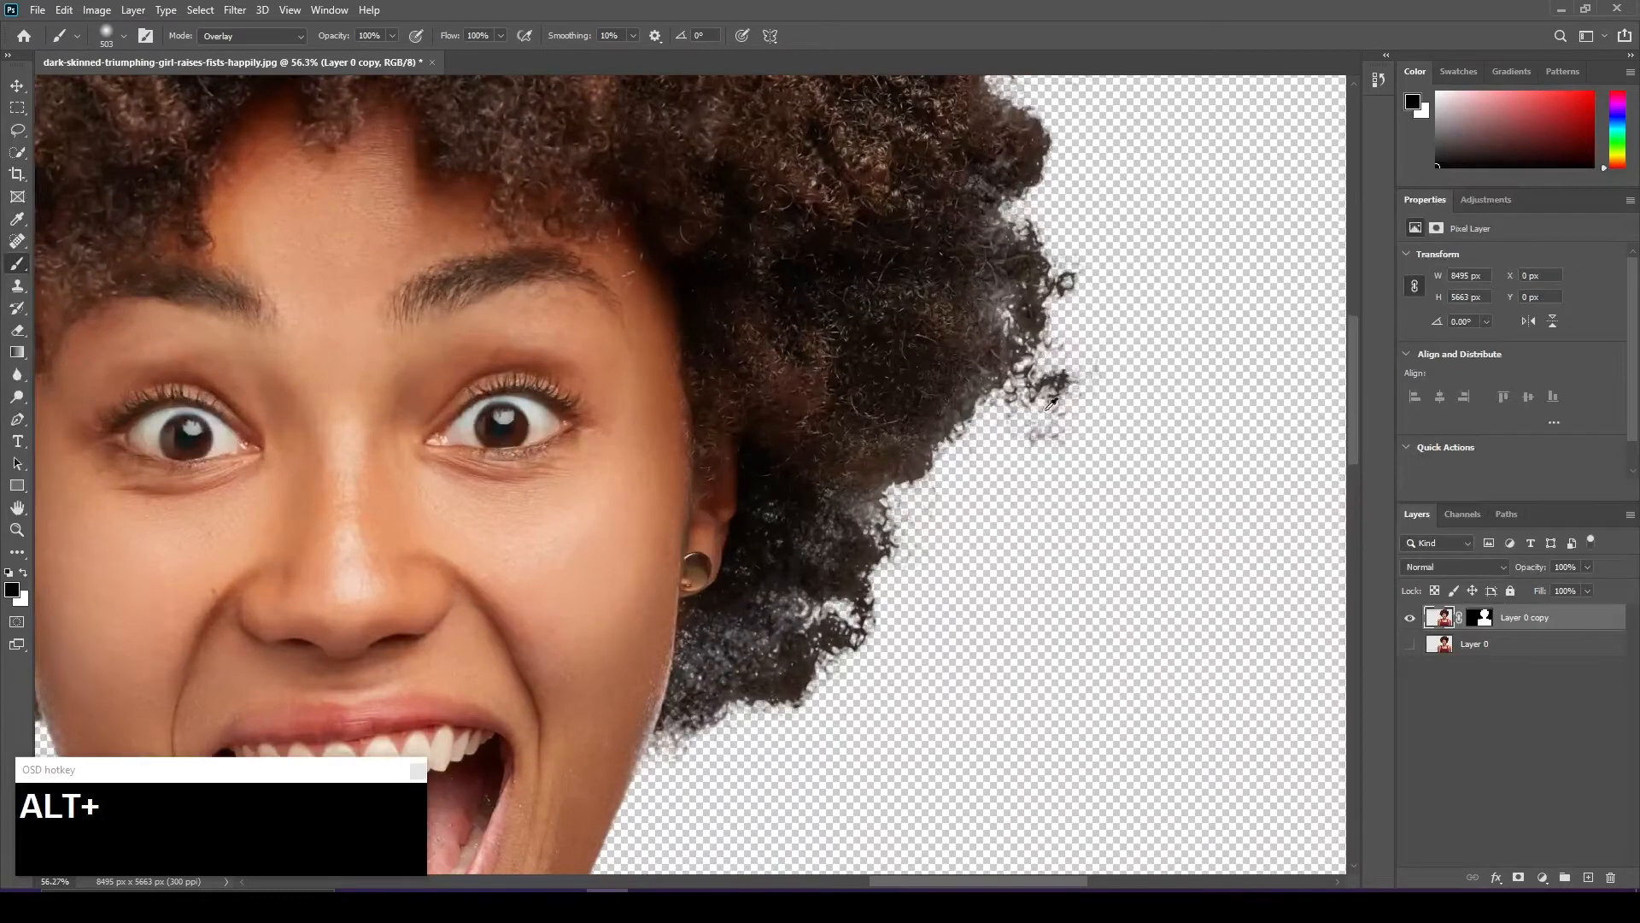
scroll(995, 487, "up", 1)
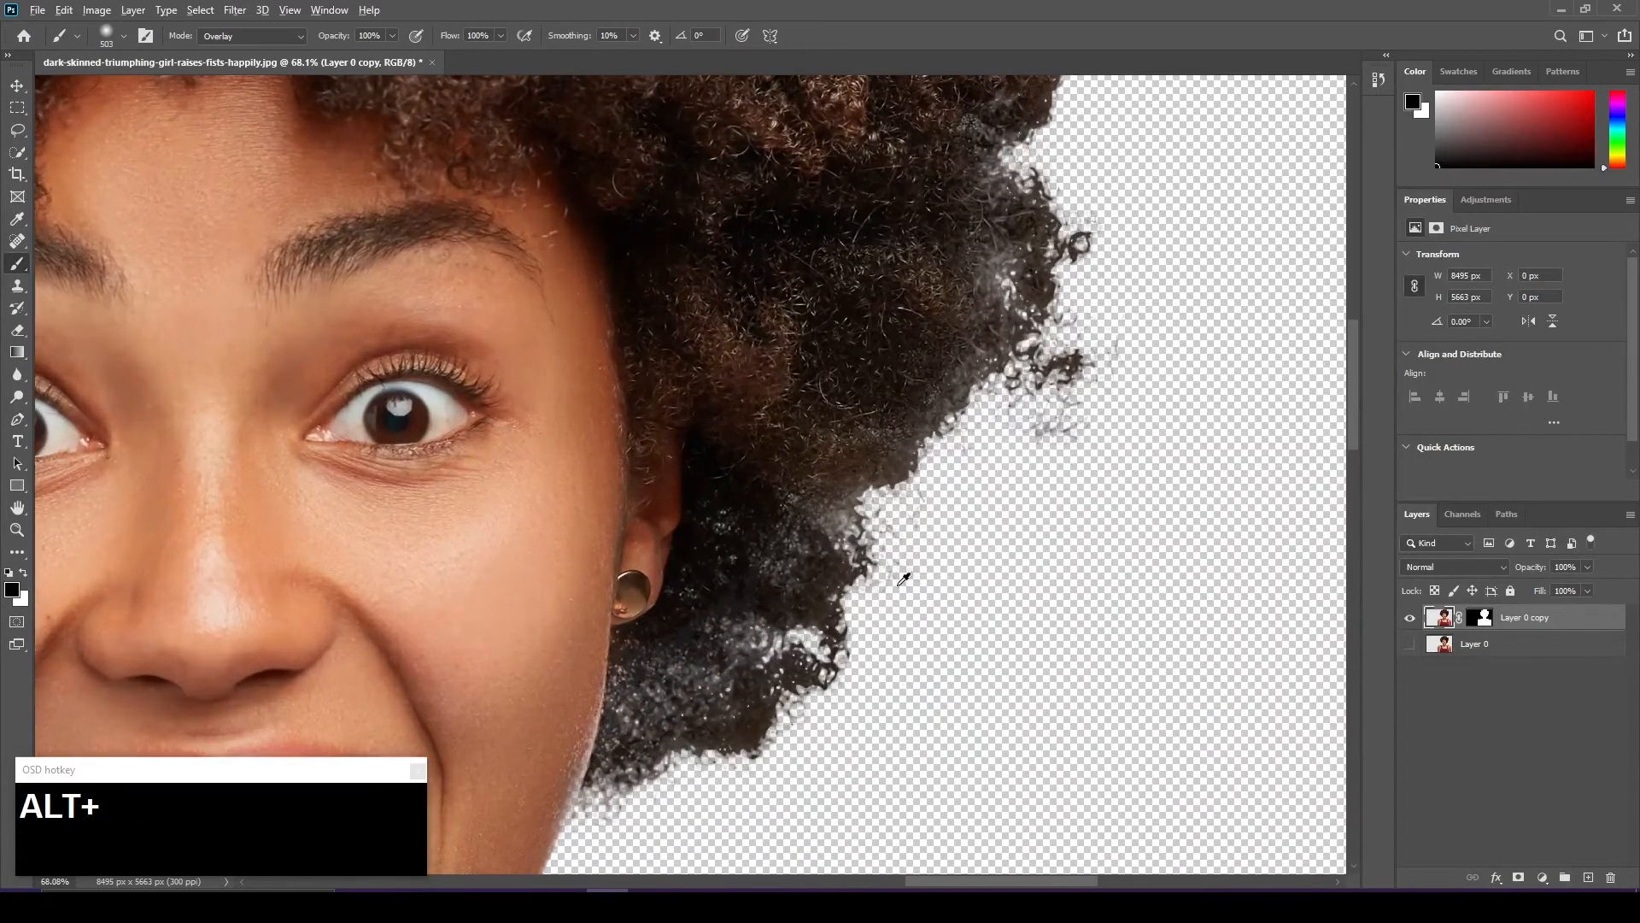
left_click(1483, 618, "alt")
key("x")
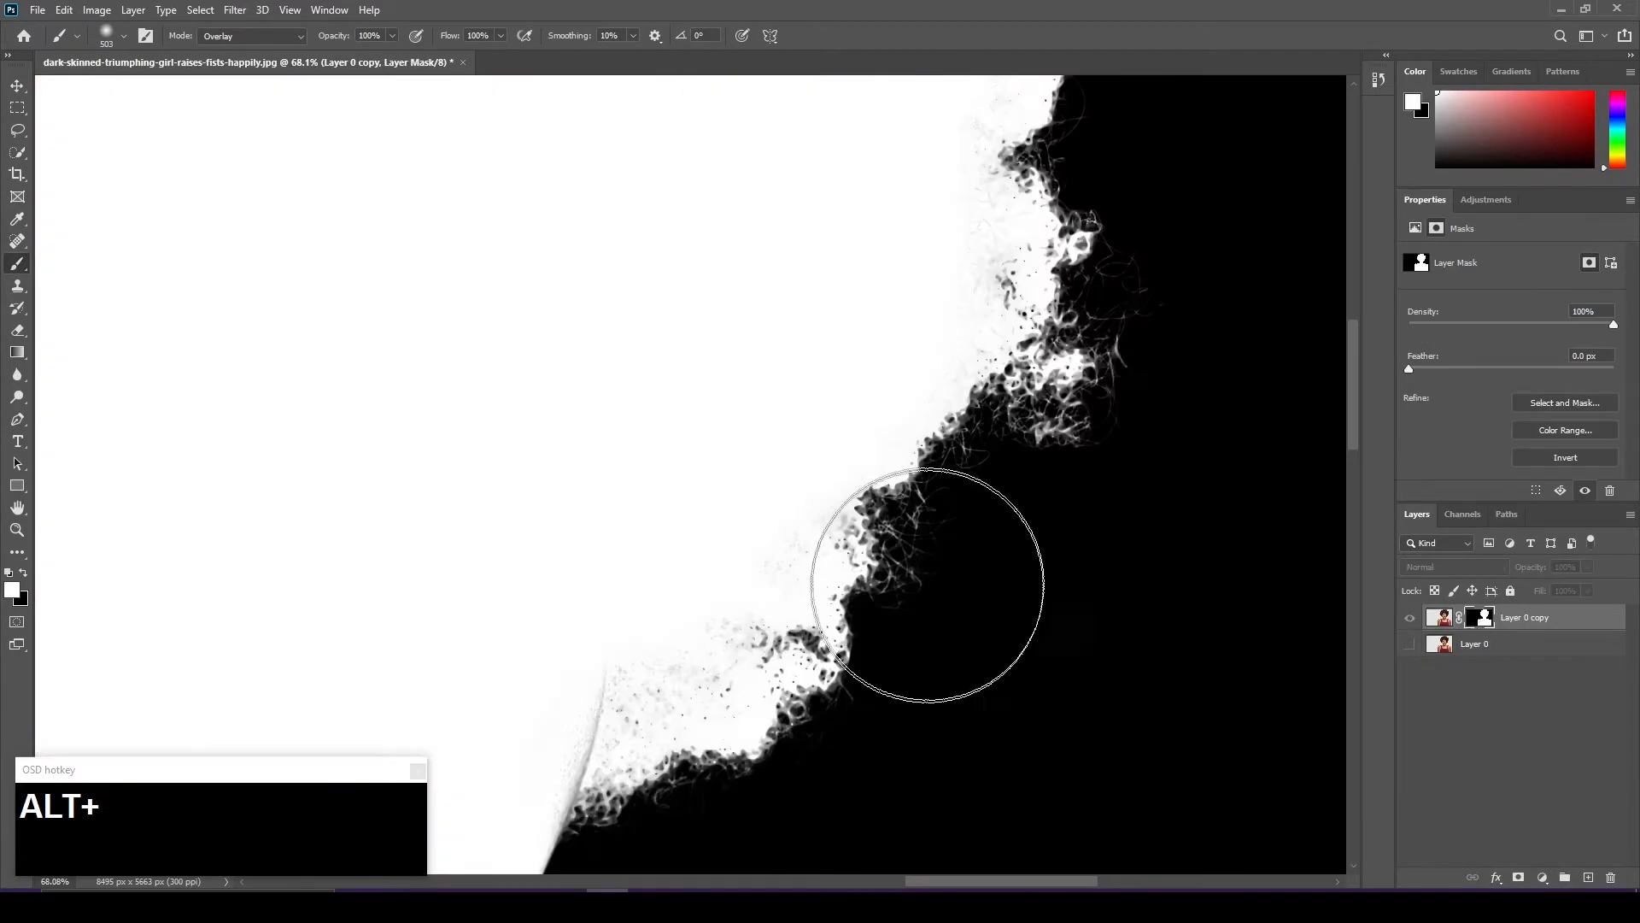
mouse_move(918, 581)
left_mouse_down()
mouse_move(732, 670)
mouse_move(649, 811)
left_mouse_up()
left_click(1439, 620)
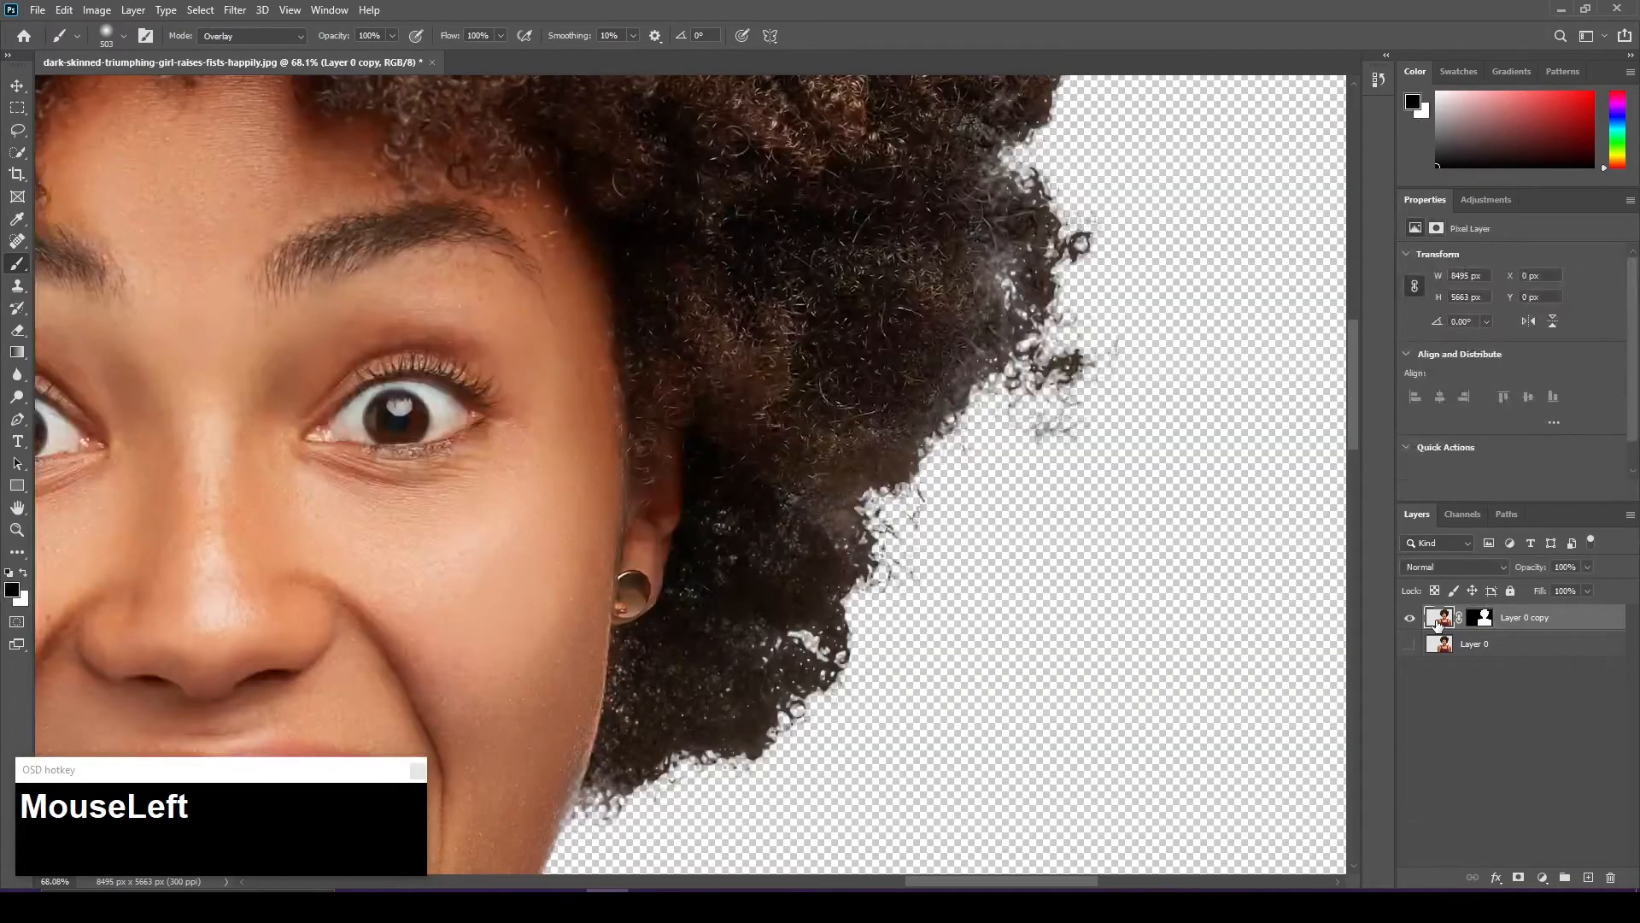
Step: Check the whole cutout and undo the last three changes
scroll(909, 586, "down", 5, "alt")
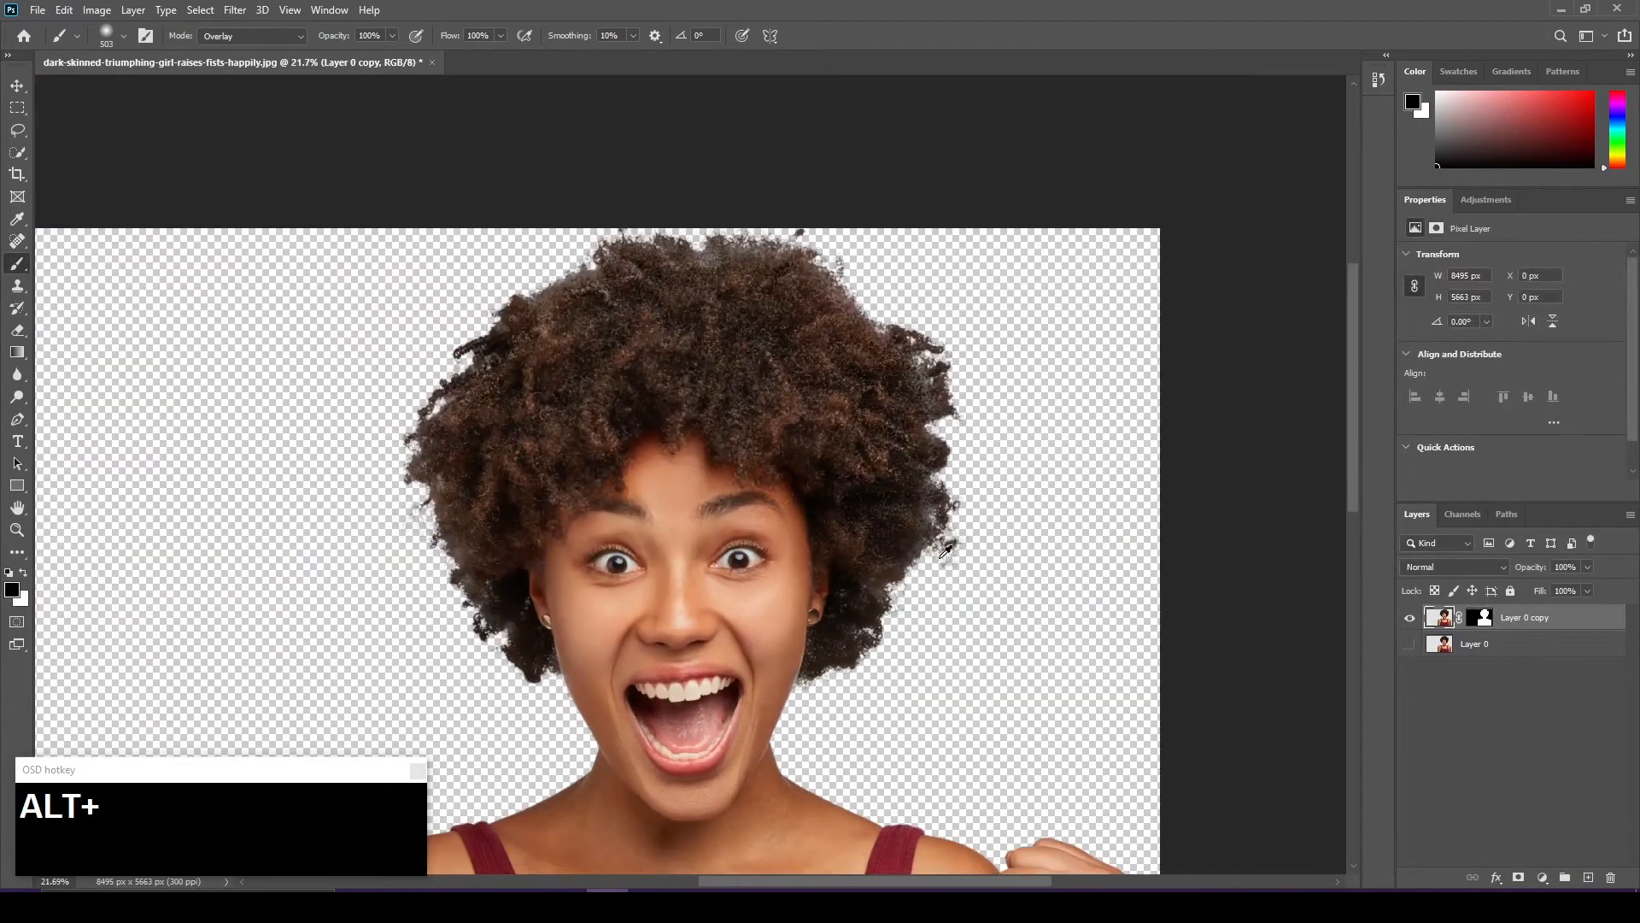
scroll(970, 575, "down", 3, "alt")
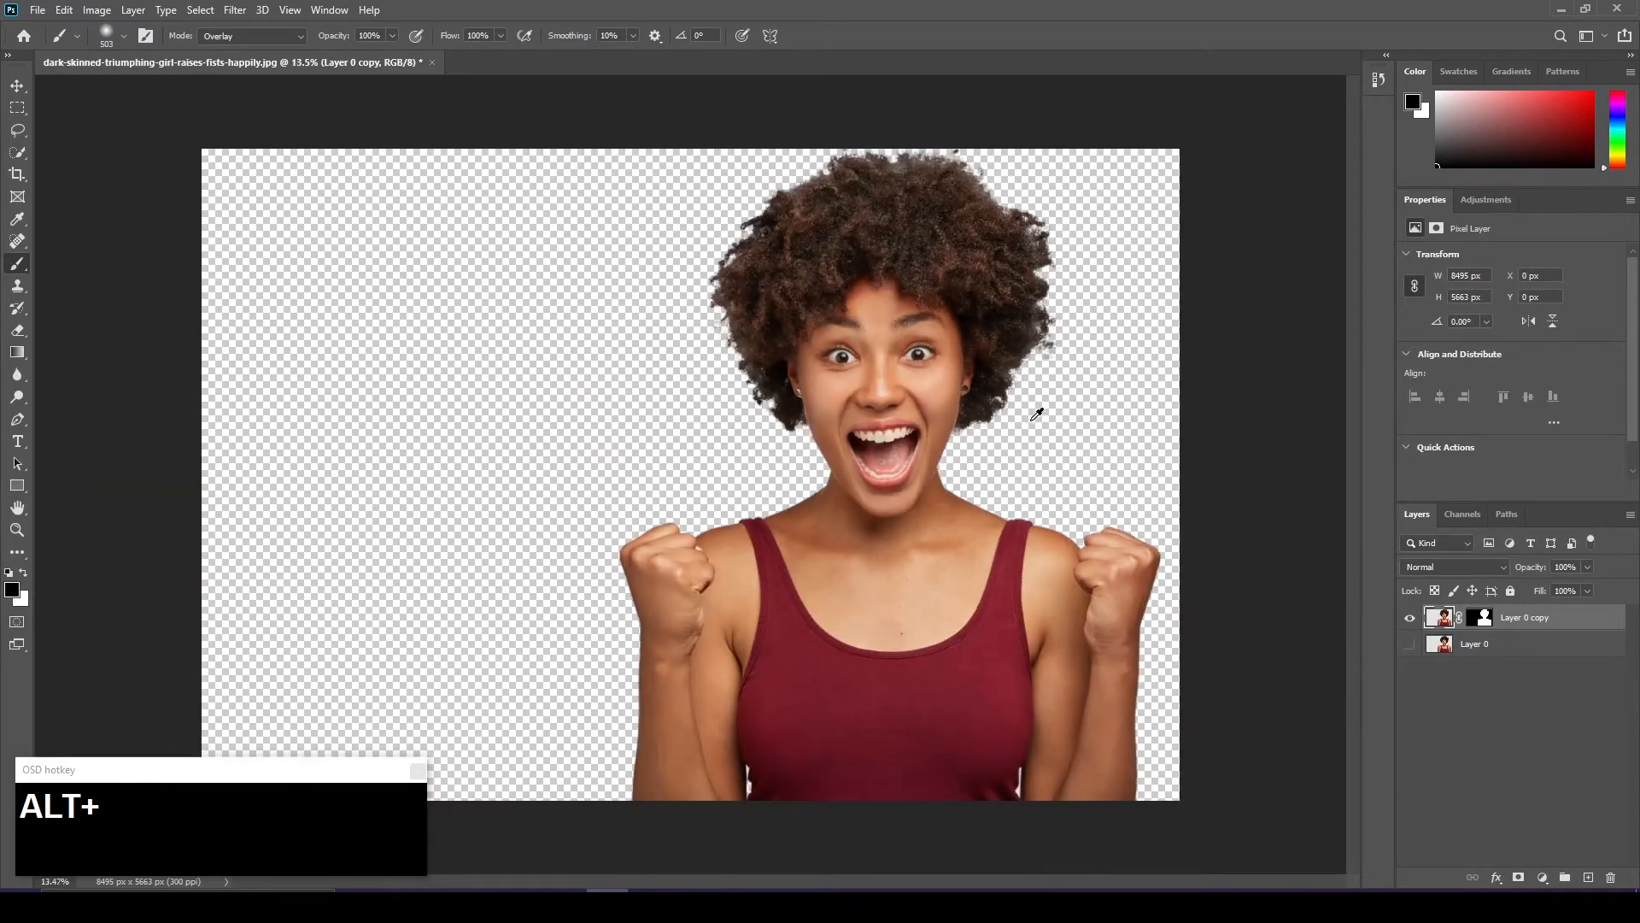
key("ctrl+z")
key("ctrl+z")
key("ctrl+z")
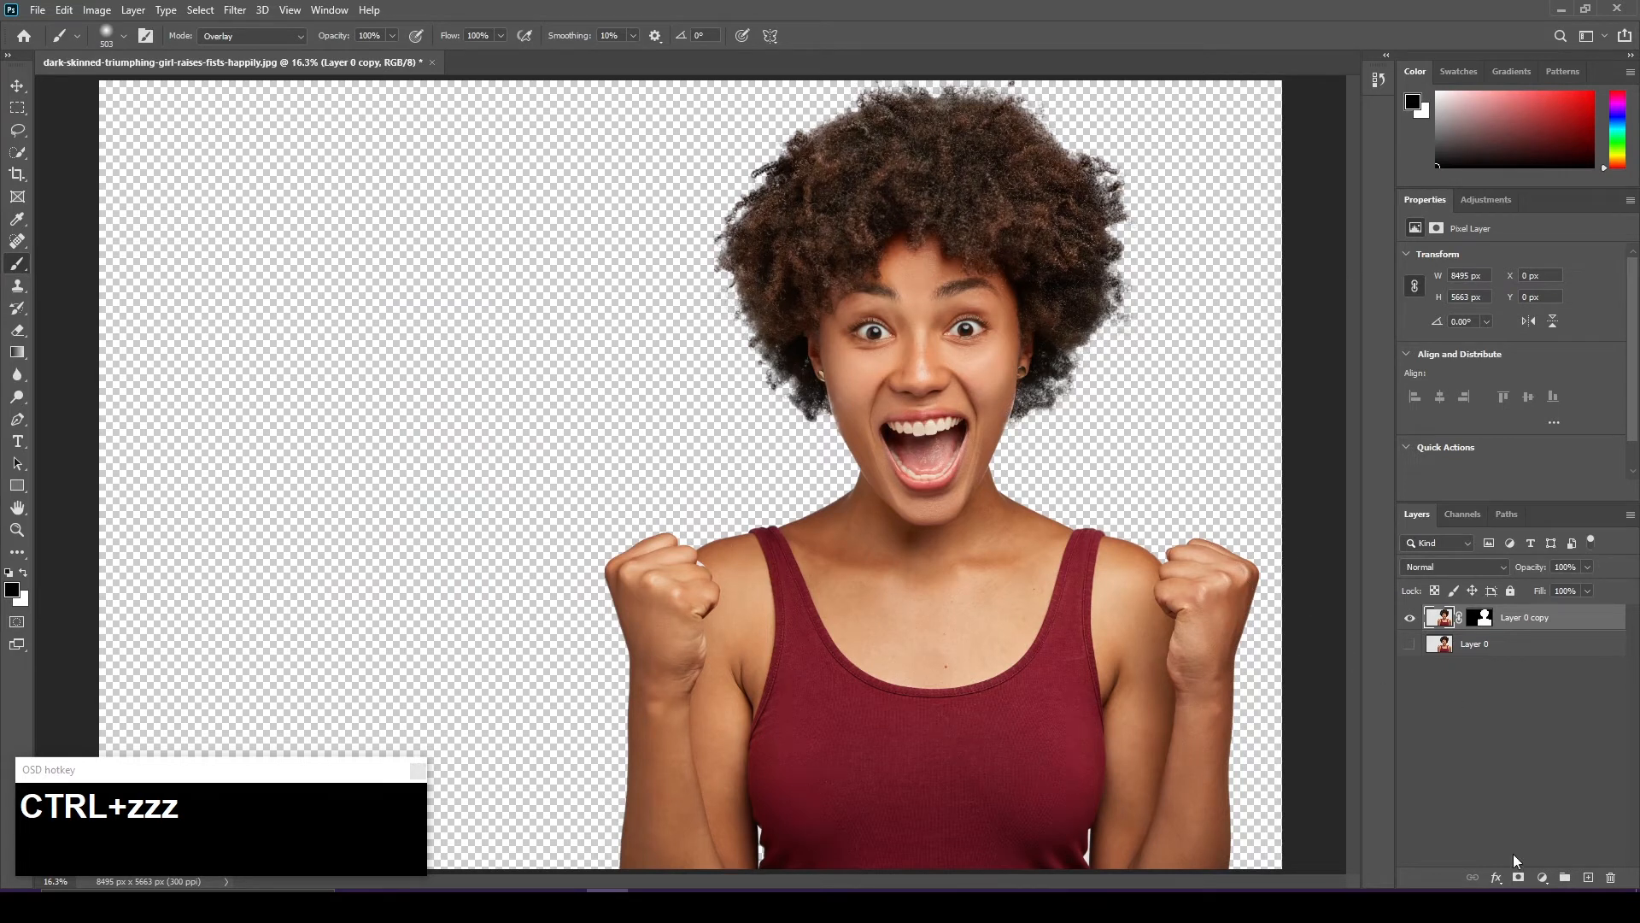
Step: Create a new layer filled with solid purple and place it below Layer 0 as the background
left_click(1588, 878)
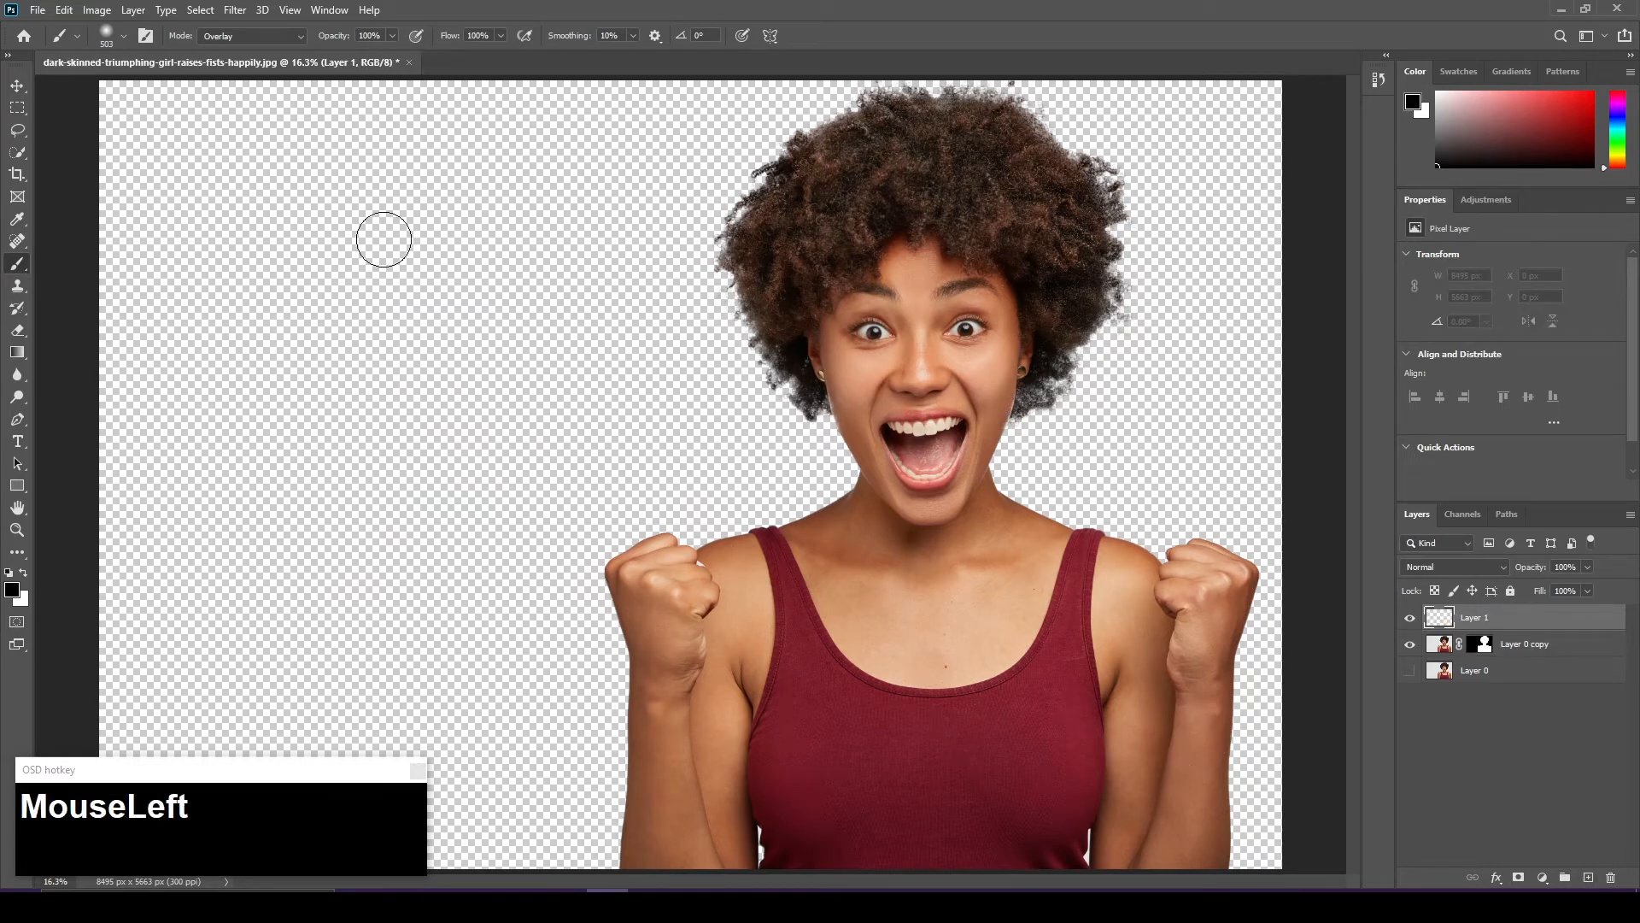
left_click(66, 10)
left_click(150, 275)
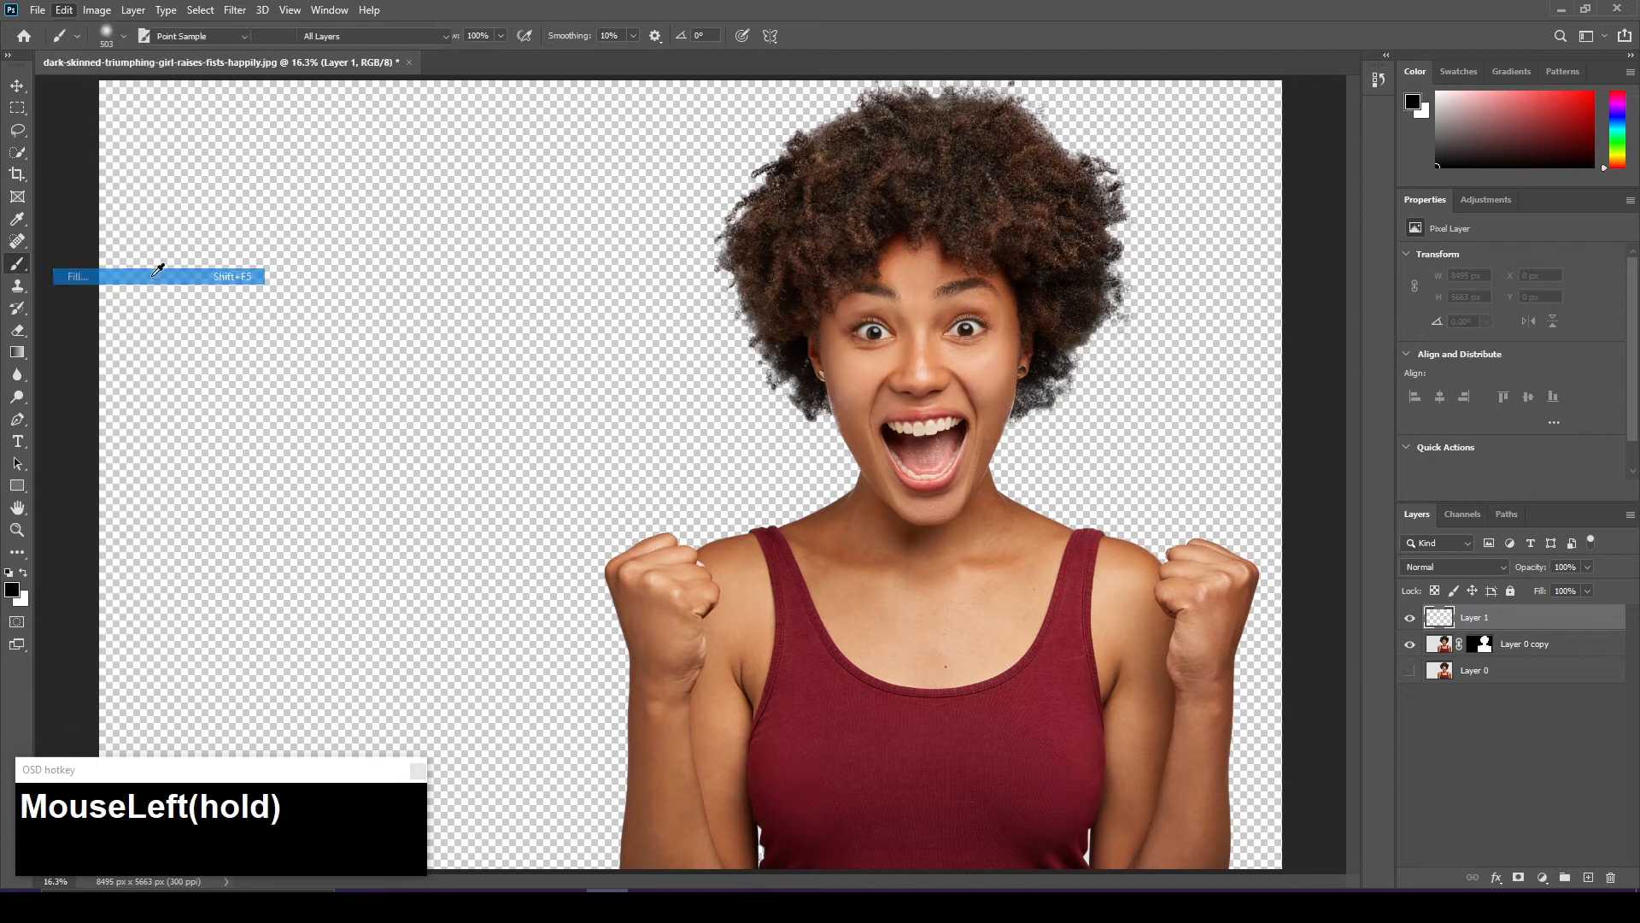
left_click(927, 240)
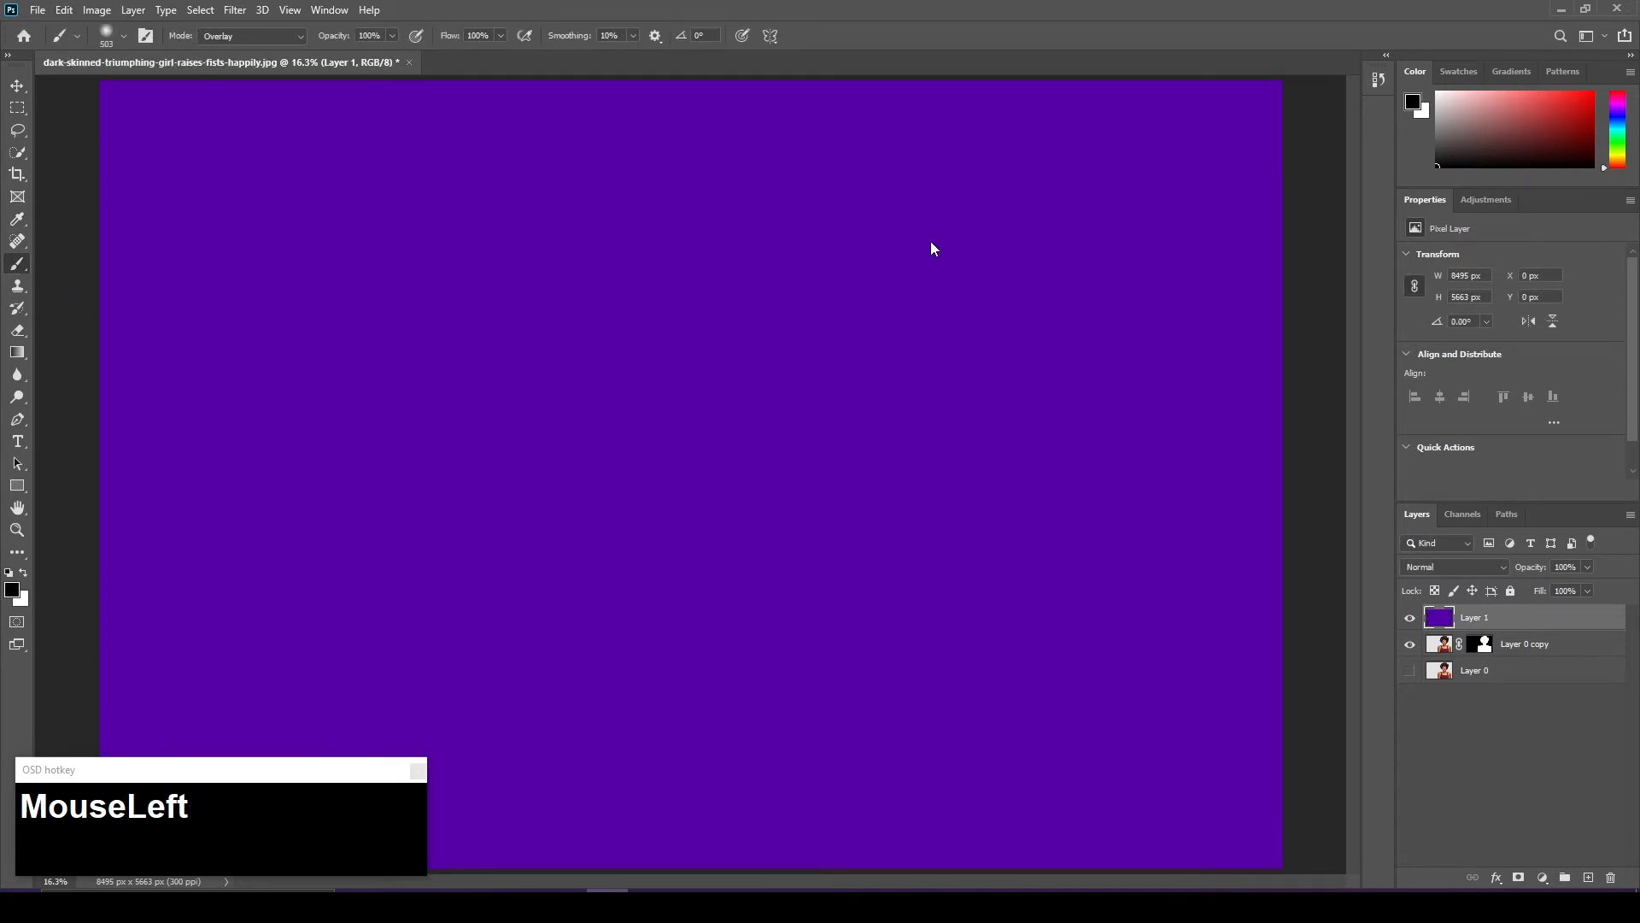
left_click_drag(1459, 618, 1480, 680)
scroll(744, 462, "down", 2)
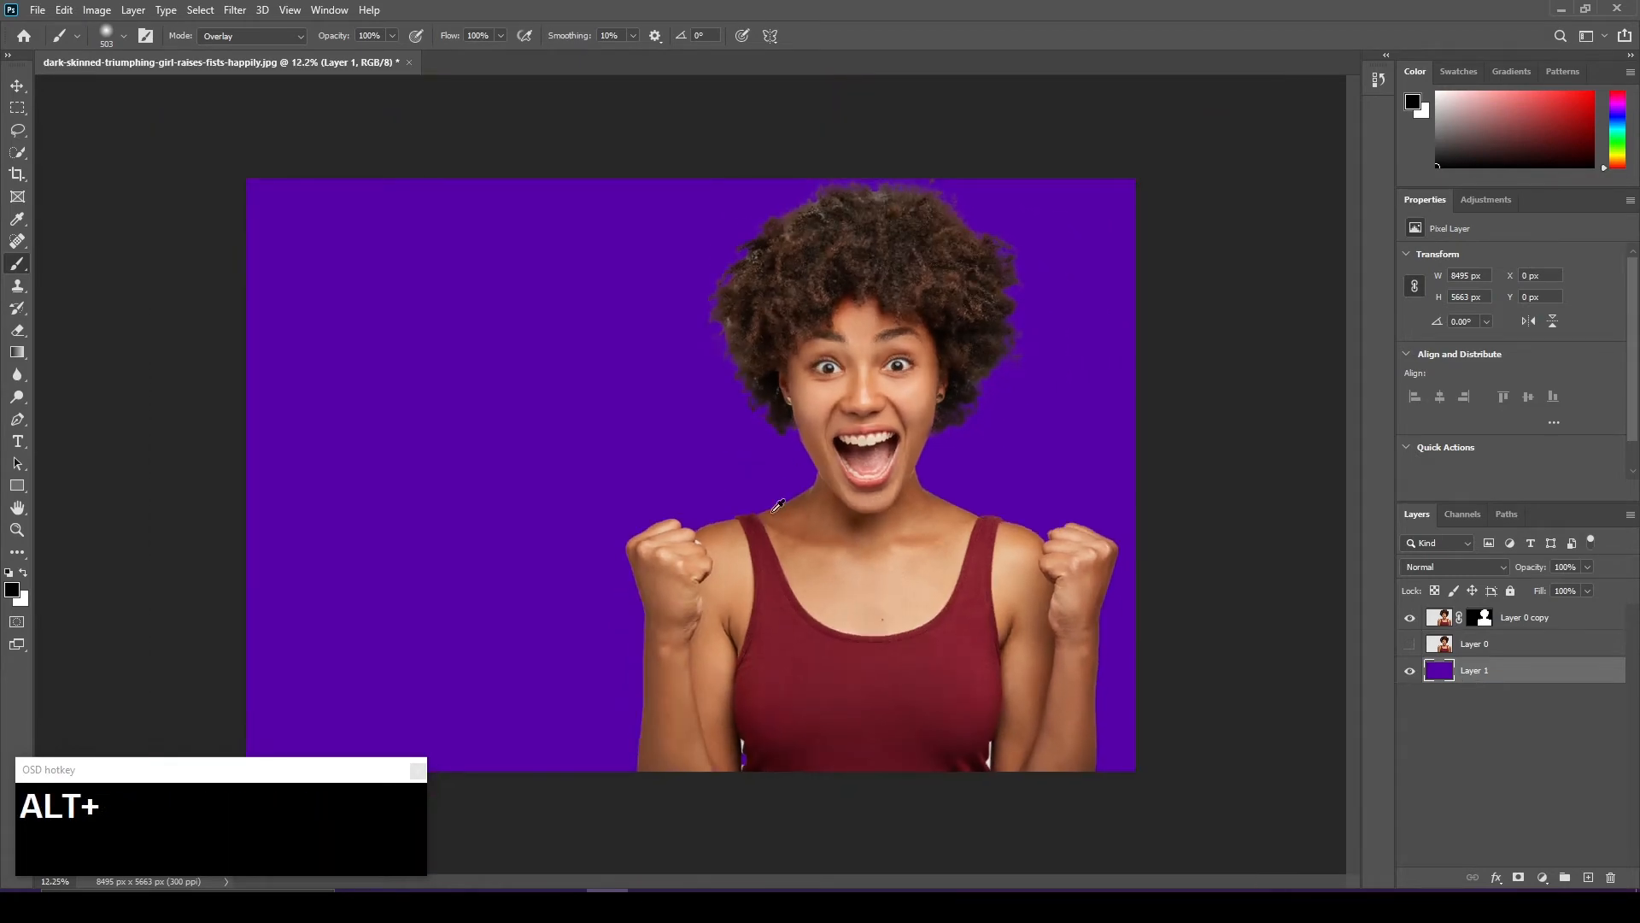
scroll(783, 513, "up", 1, "alt")
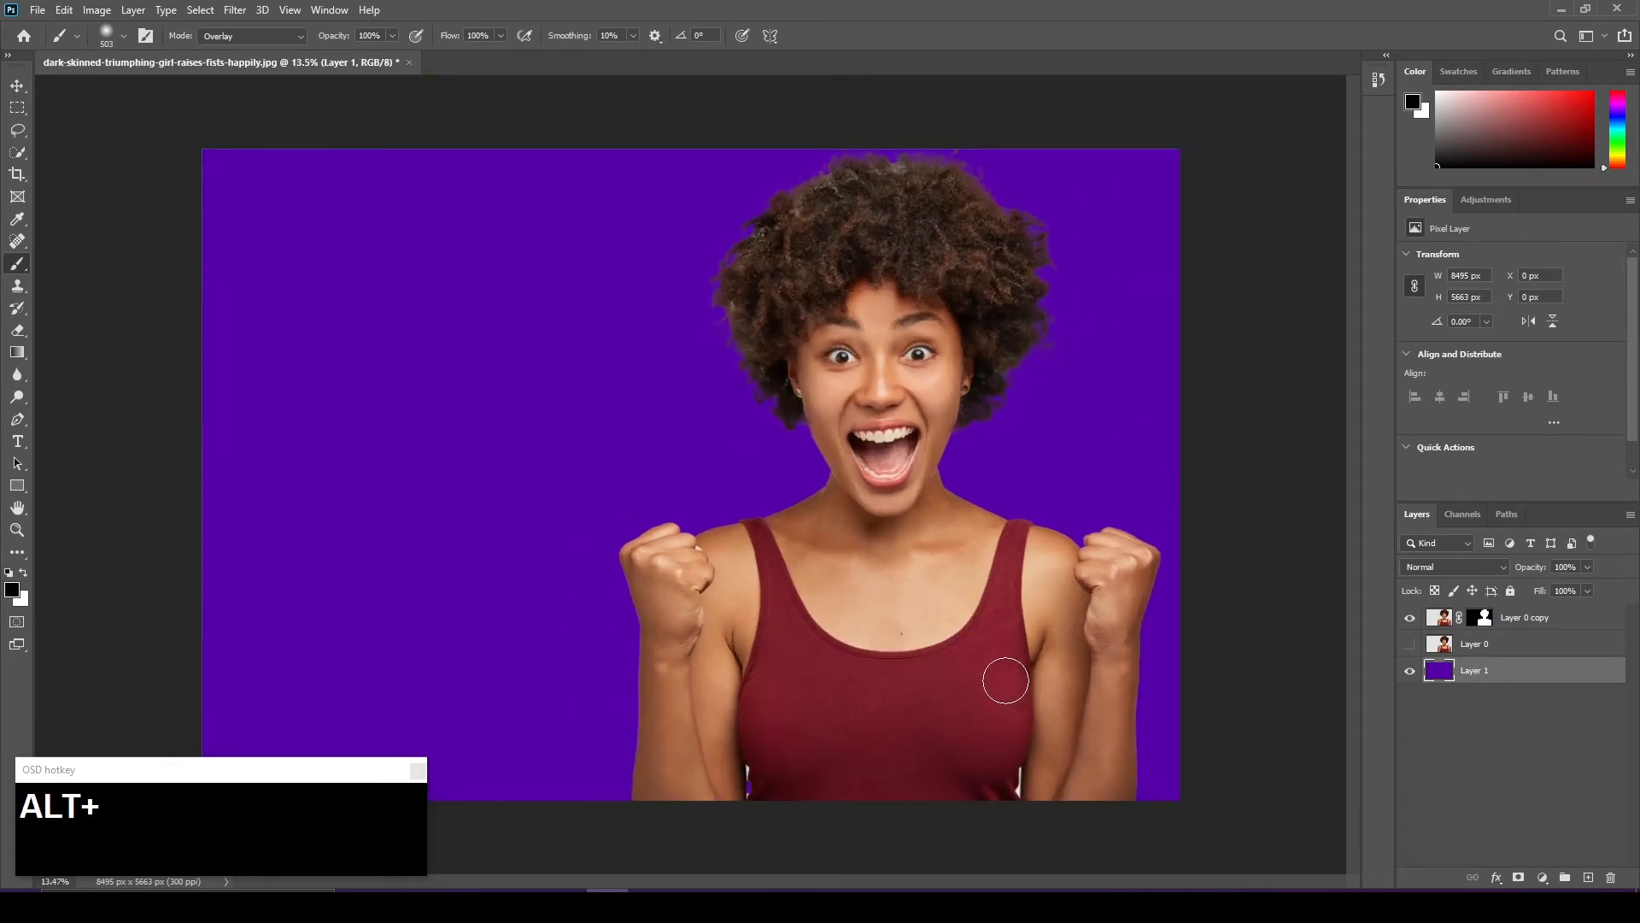
Step: Erase the white patches between the left arm and the tank top on Layer 0 copy with the Magic Eraser
scroll(1005, 681, "down", 10)
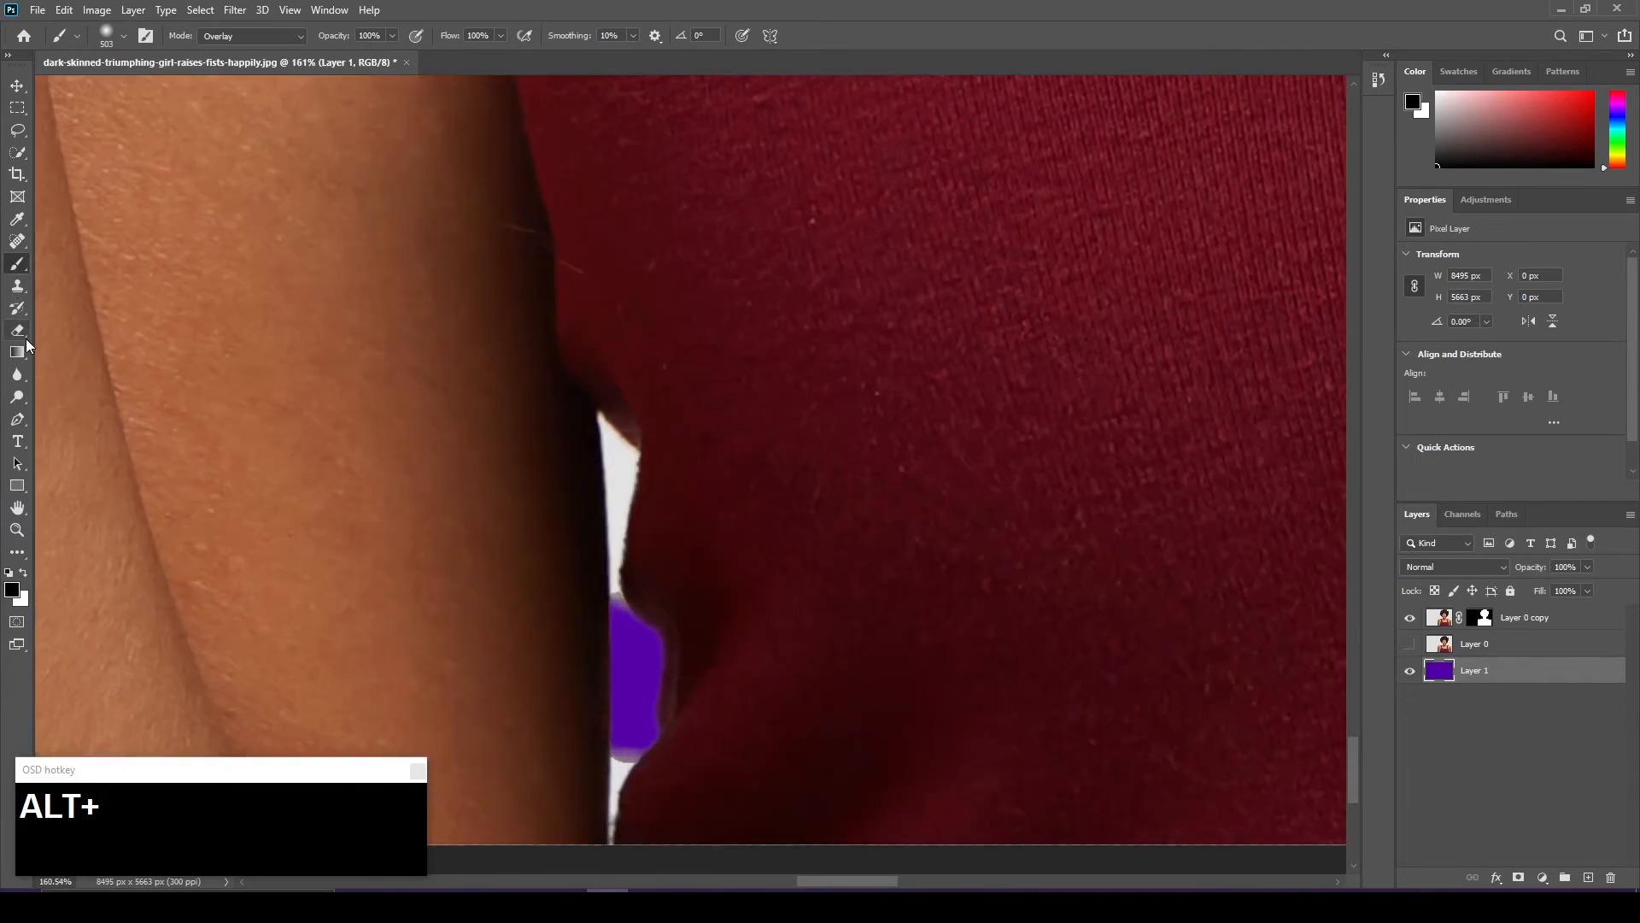
left_click_drag(17, 329, 51, 362)
scroll(706, 355, "down", 5)
left_click(710, 168)
key("ctrl+z")
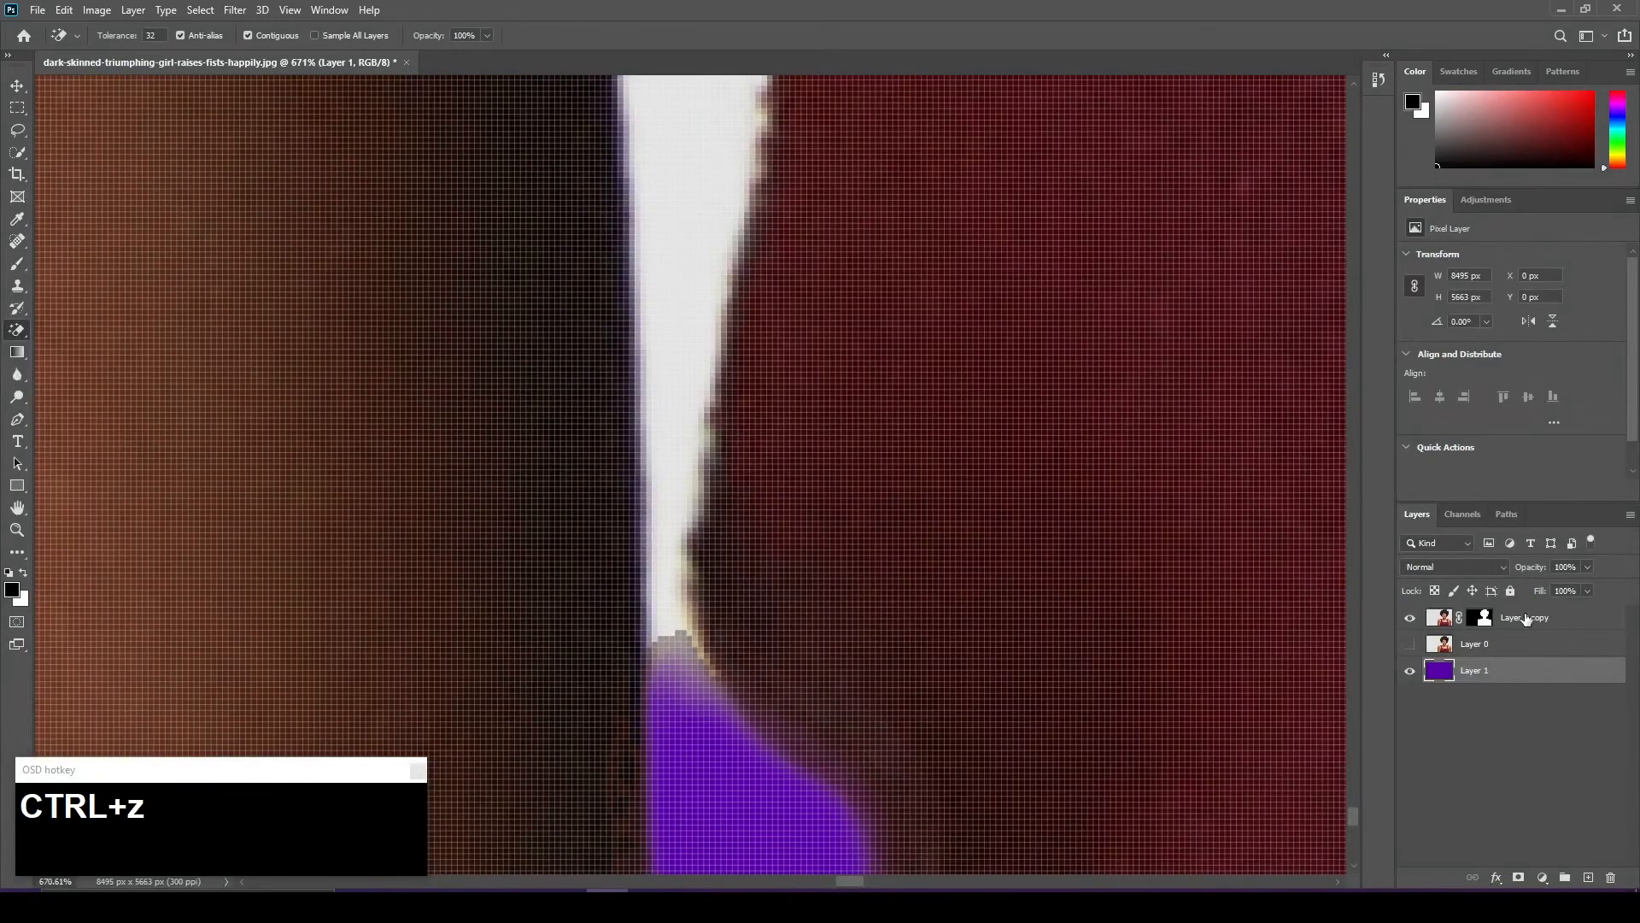
left_click(1521, 617)
left_click(677, 376)
scroll(695, 638, "down", 2)
left_click(683, 628)
left_click(684, 476)
scroll(607, 373, "up", 4)
Step: Erase the light fringe along the arm side of the left gap using the Eraser in Brush mode
key("shift+e")
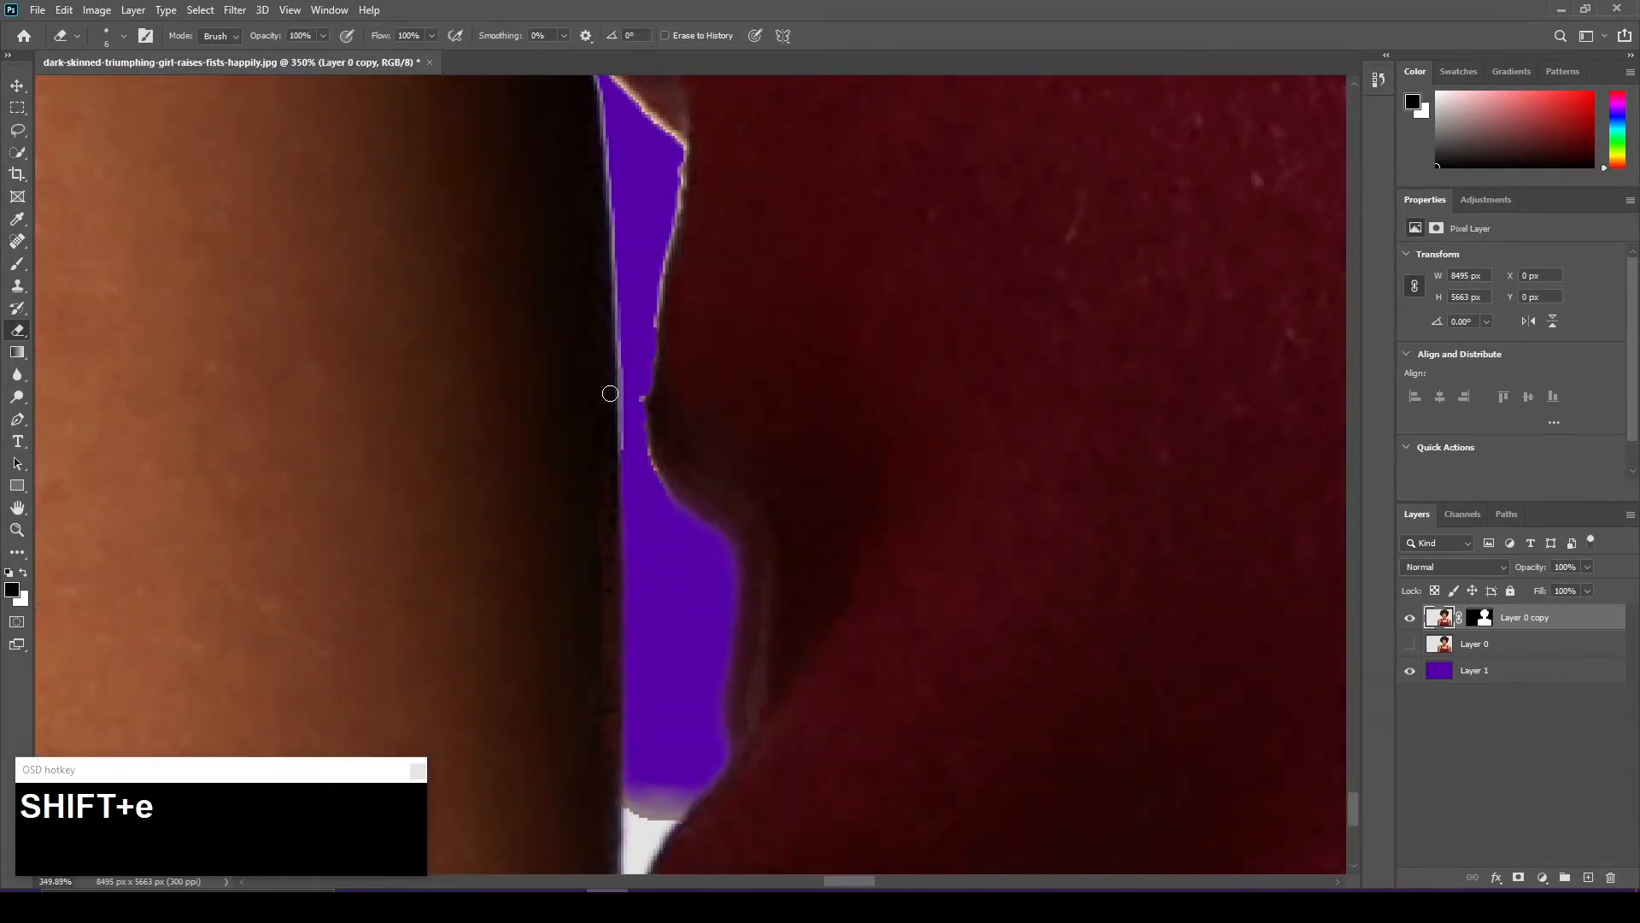
scroll(650, 410, "down", 3)
mouse_move(593, 285)
left_mouse_down()
mouse_move(633, 524)
mouse_move(587, 516)
mouse_move(562, 185)
mouse_move(605, 601)
mouse_move(586, 389)
mouse_move(586, 557)
mouse_move(581, 162)
left_mouse_up()
scroll(598, 590, "down", 2)
scroll(597, 630, "up", 2)
scroll(570, 619, "down", 3)
left_click_drag(570, 618, 560, 224)
scroll(607, 556, "up", 2)
scroll(587, 410, "down", 3)
left_click_drag(516, 743, 508, 325)
scroll(539, 346, "up", 2)
Step: Erase the leftover fringe along the tank top's edge in the left gap
scroll(550, 512, "down", 3)
mouse_move(513, 529)
left_mouse_down()
mouse_move(502, 450)
mouse_move(573, 597)
left_mouse_up()
scroll(541, 504, "down", 3)
scroll(542, 458, "up", 2)
mouse_move(542, 458)
left_mouse_down()
mouse_move(678, 513)
mouse_move(751, 735)
left_mouse_up()
scroll(715, 531, "down", 1)
scroll(715, 532, "up", 3)
key("Return")
left_click(749, 265)
mouse_move(749, 265)
left_mouse_down()
mouse_move(746, 355)
mouse_move(681, 538)
left_mouse_up()
scroll(732, 556, "down", 2)
left_click(737, 311)
Step: Erase the remaining white wedge at the lower end of the left gap down to the image's bottom edge
scroll(648, 479, "down", 4)
scroll(688, 442, "up", 3)
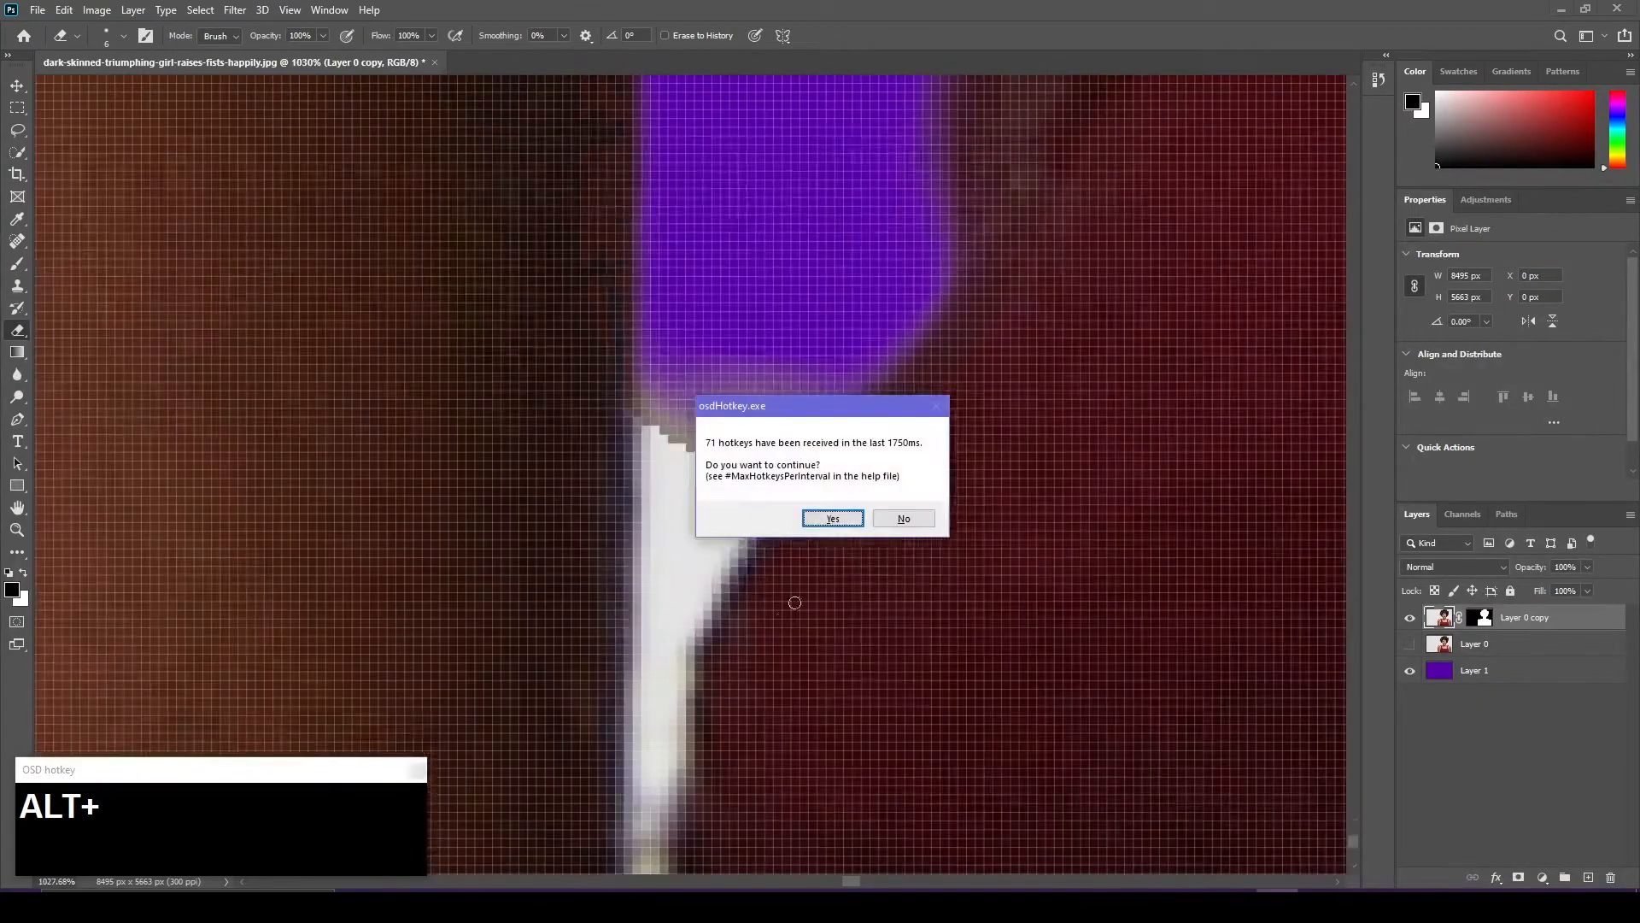
key("Return")
mouse_move(688, 443)
left_mouse_down()
mouse_move(806, 348)
mouse_move(700, 504)
mouse_move(743, 480)
mouse_move(669, 588)
mouse_move(652, 758)
mouse_move(715, 632)
left_mouse_up()
scroll(718, 630, "down", 2)
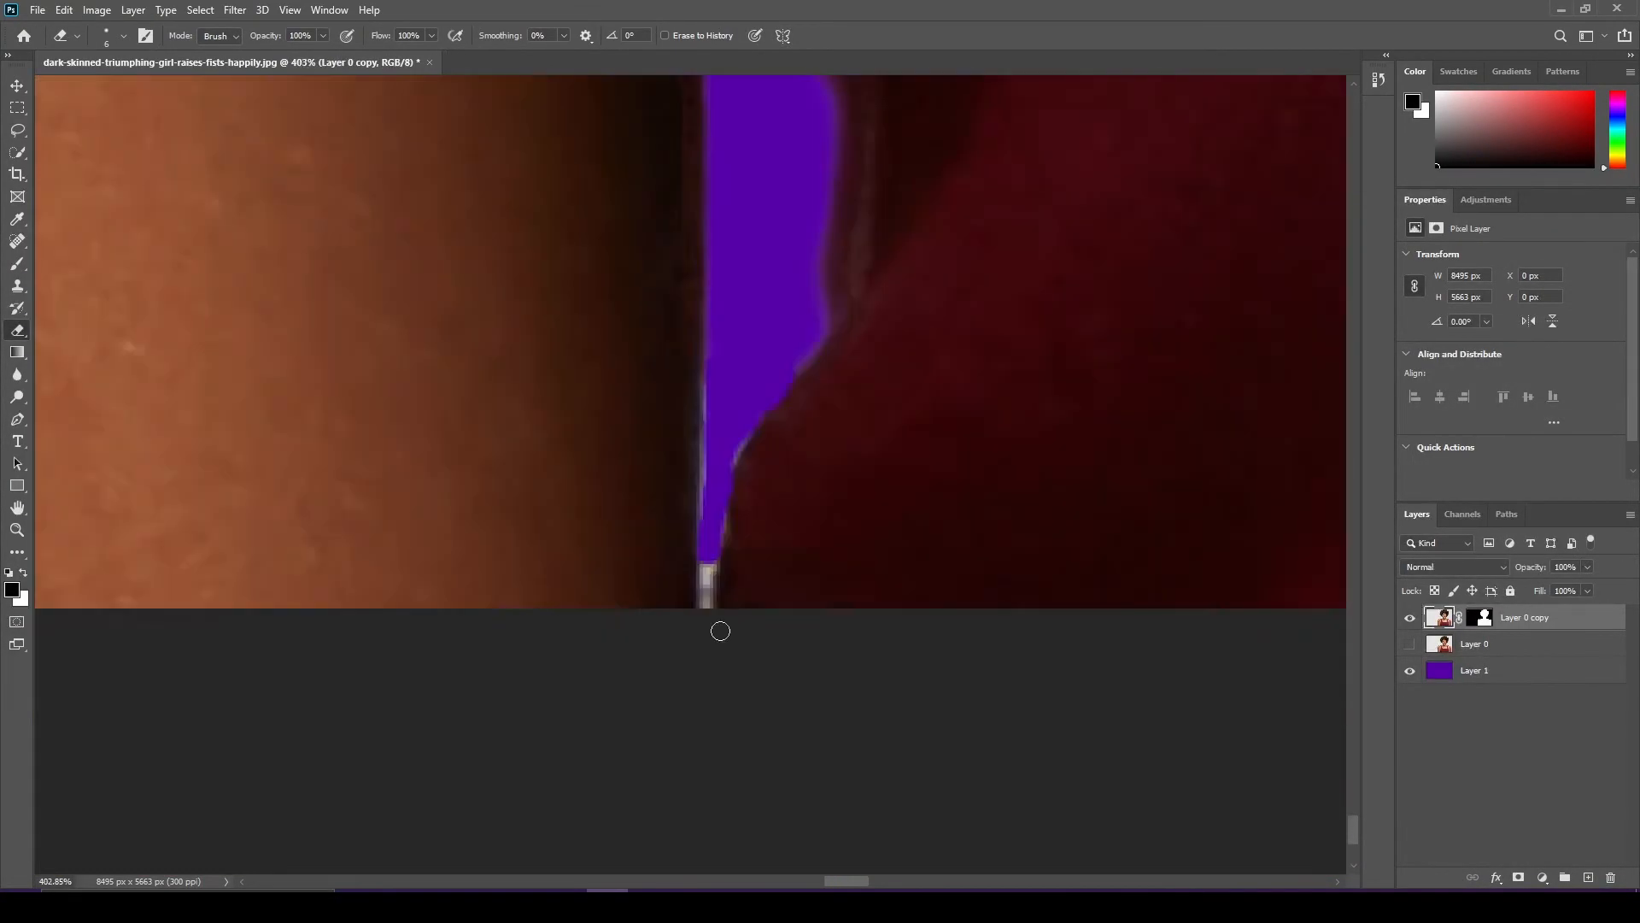
scroll(690, 459, "up", 5)
left_click_drag(691, 460, 678, 662)
scroll(593, 593, "down", 6)
scroll(612, 318, "up", 2)
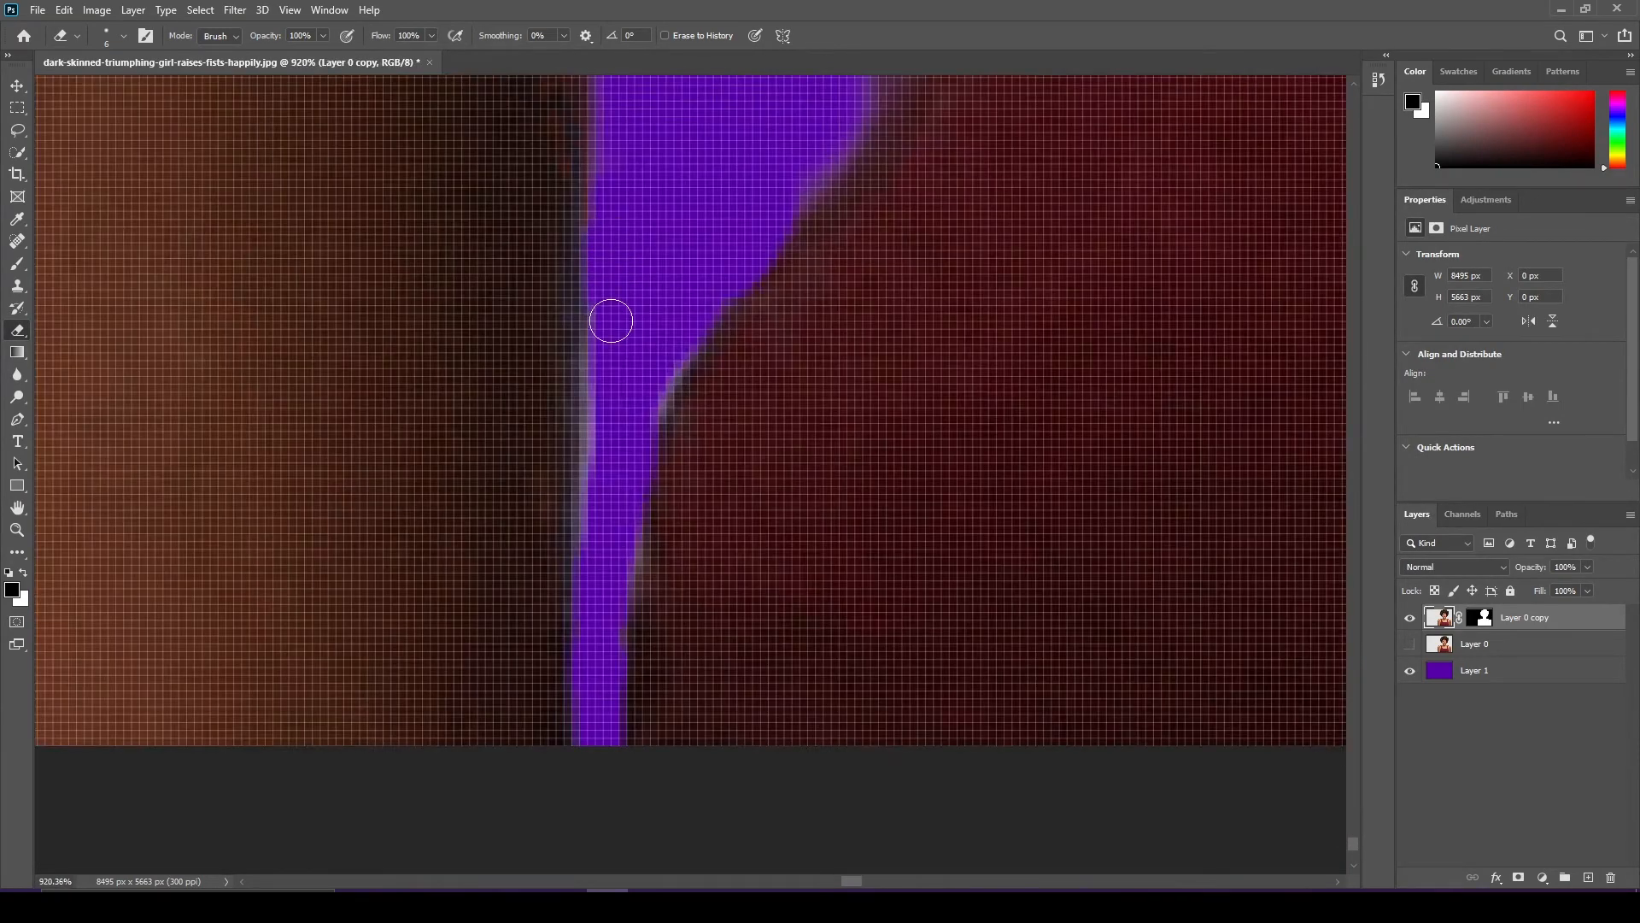
Step: Remove the white patch between the tank top and the right arm with the Magic Eraser, and return to the regular Eraser
scroll(602, 423, "down", 6)
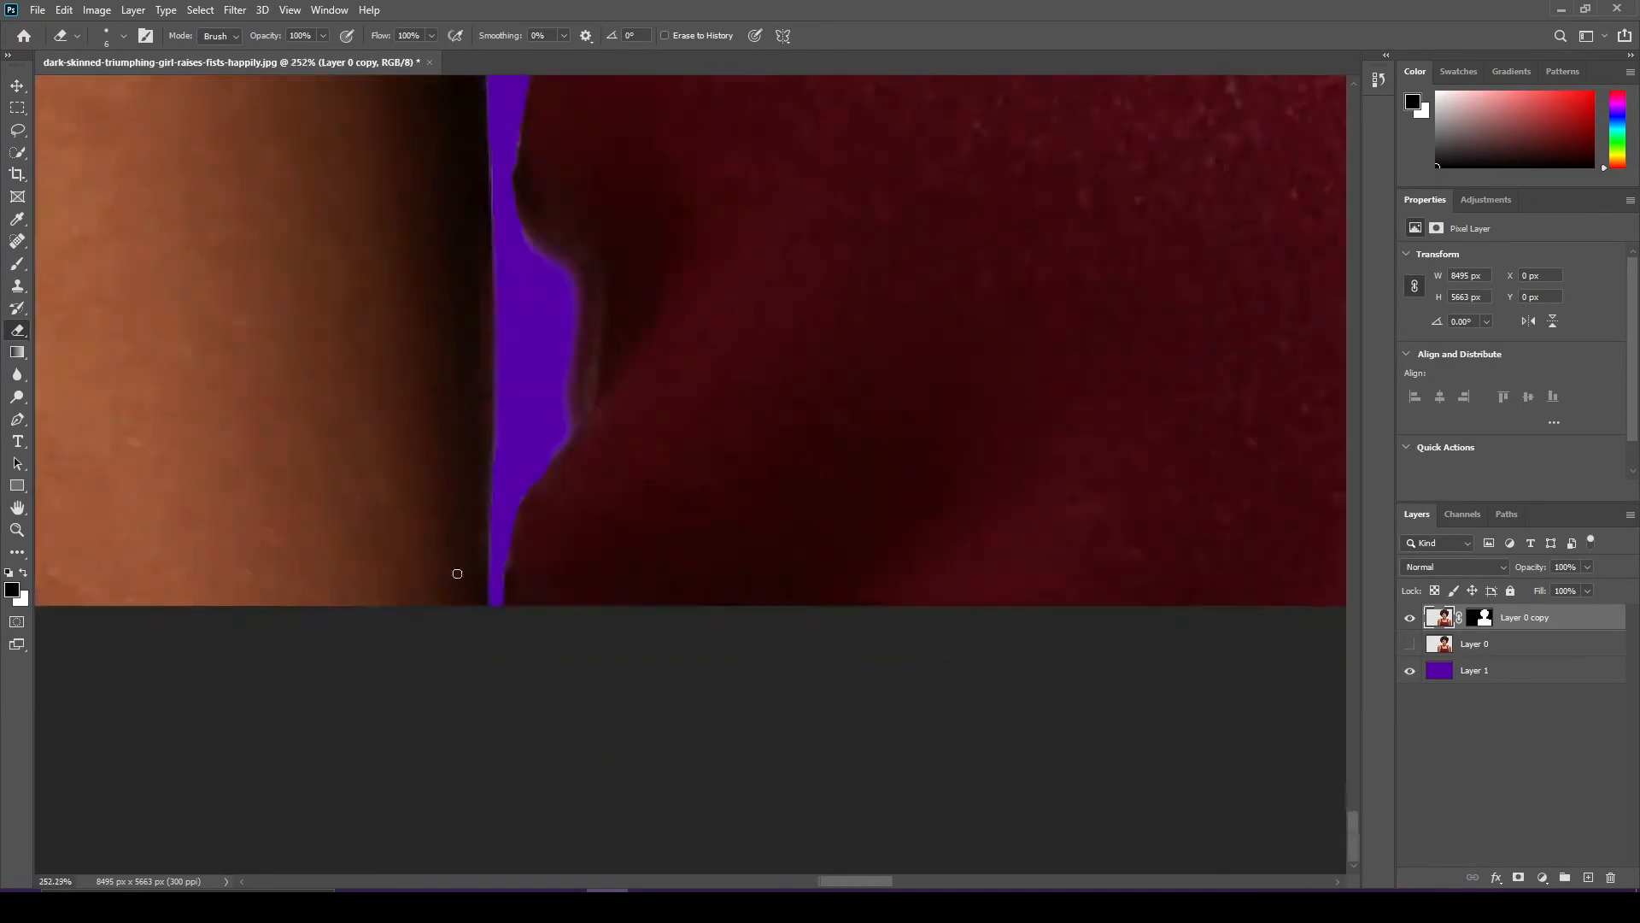
scroll(920, 611, "up", 4)
key("shift+e")
key("shift+e")
left_click(732, 428)
key("shift+e")
Step: Erase the beige fringe along the tank top's edge in the right gap
scroll(757, 531, "up", 4)
mouse_move(757, 547)
left_mouse_down()
mouse_move(751, 681)
mouse_move(721, 688)
mouse_move(528, 381)
mouse_move(402, 111)
left_mouse_up()
scroll(541, 476, "up", 3)
mouse_move(550, 261)
left_mouse_down()
mouse_move(460, 531)
mouse_move(368, 630)
mouse_move(551, 434)
mouse_move(639, 282)
mouse_move(403, 610)
left_mouse_up()
scroll(499, 530, "down", 4)
scroll(499, 531, "up", 4)
left_click_drag(422, 696, 500, 446)
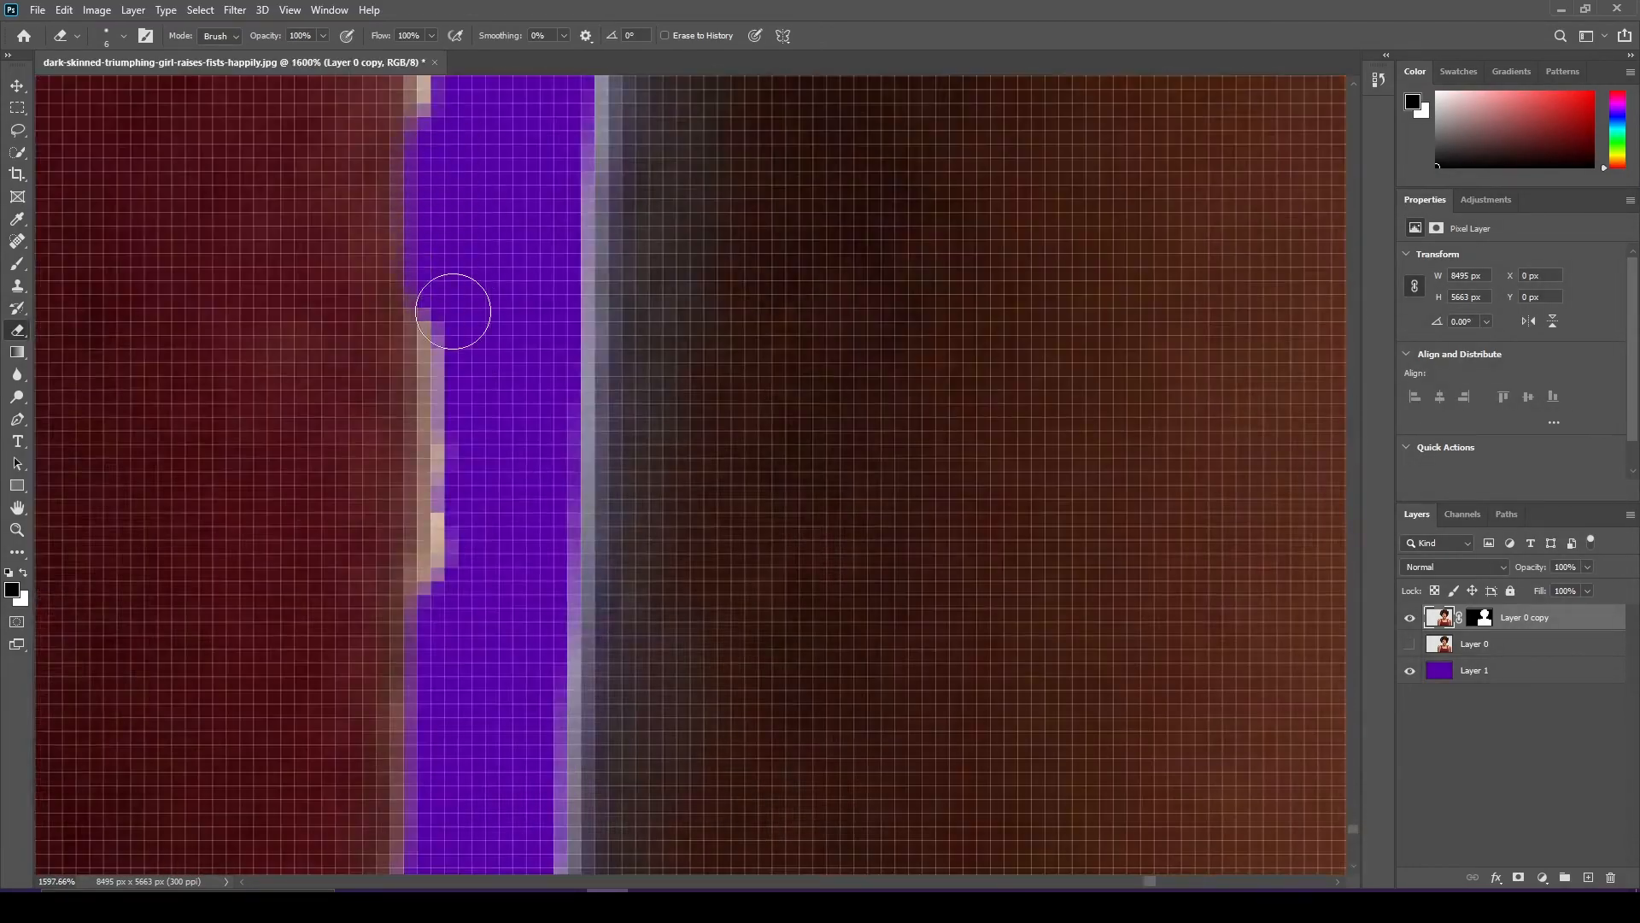
scroll(481, 541, "down", 5)
scroll(393, 686, "up", 6)
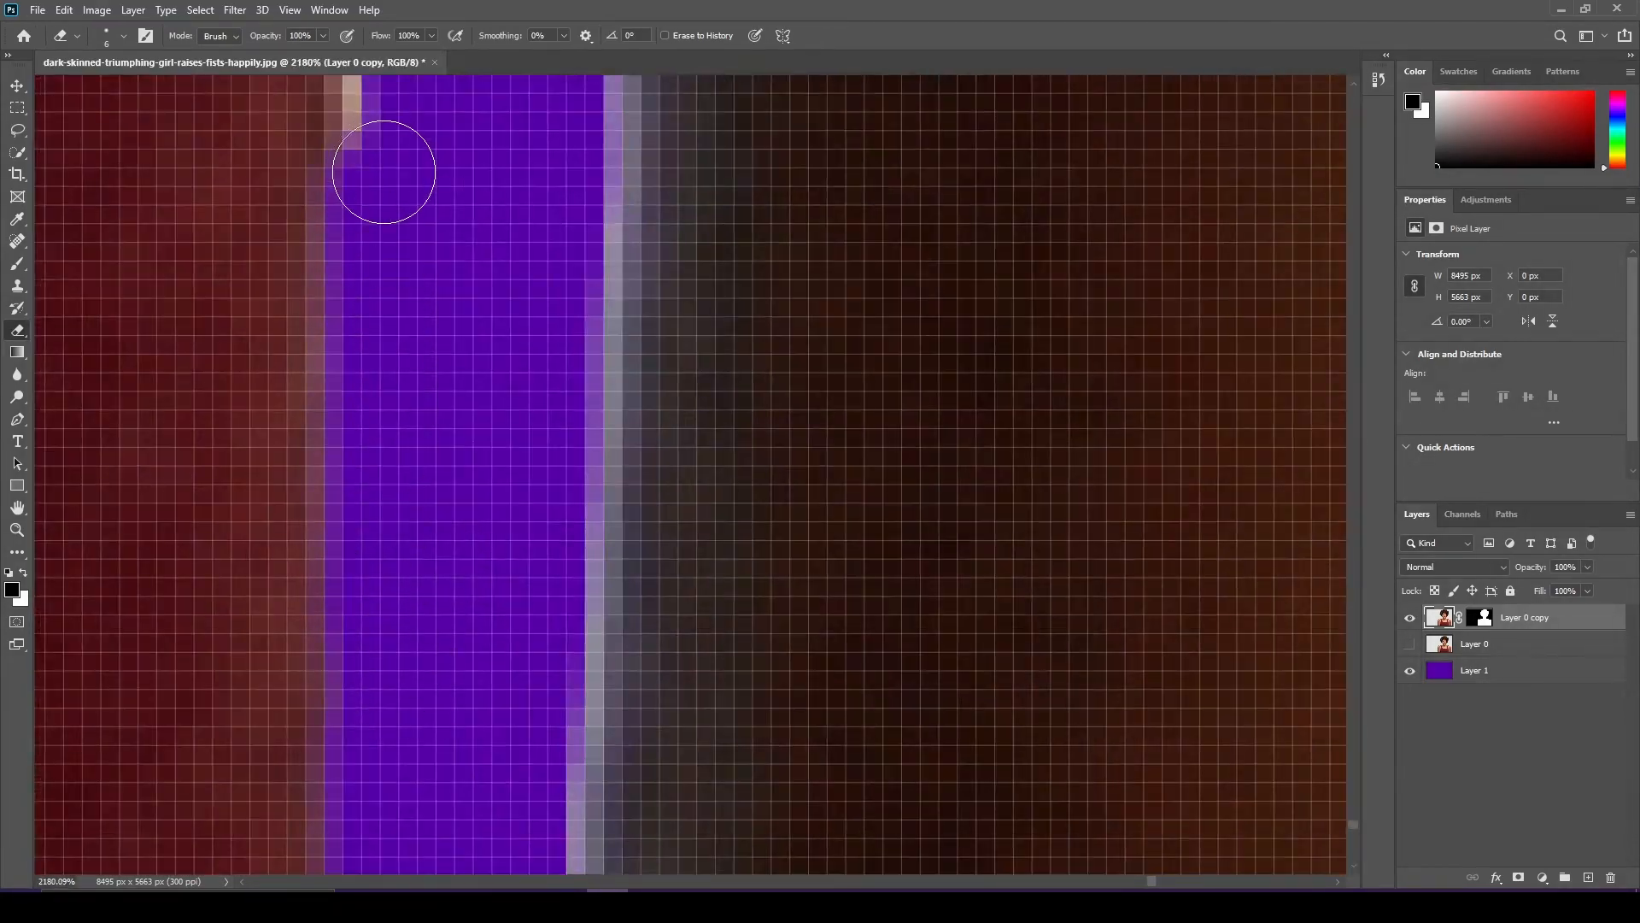
Step: Erase the beige fringe around the rounded upper end of the right gap
scroll(359, 377, "down", 4)
scroll(405, 709, "up", 4)
scroll(458, 311, "down", 1)
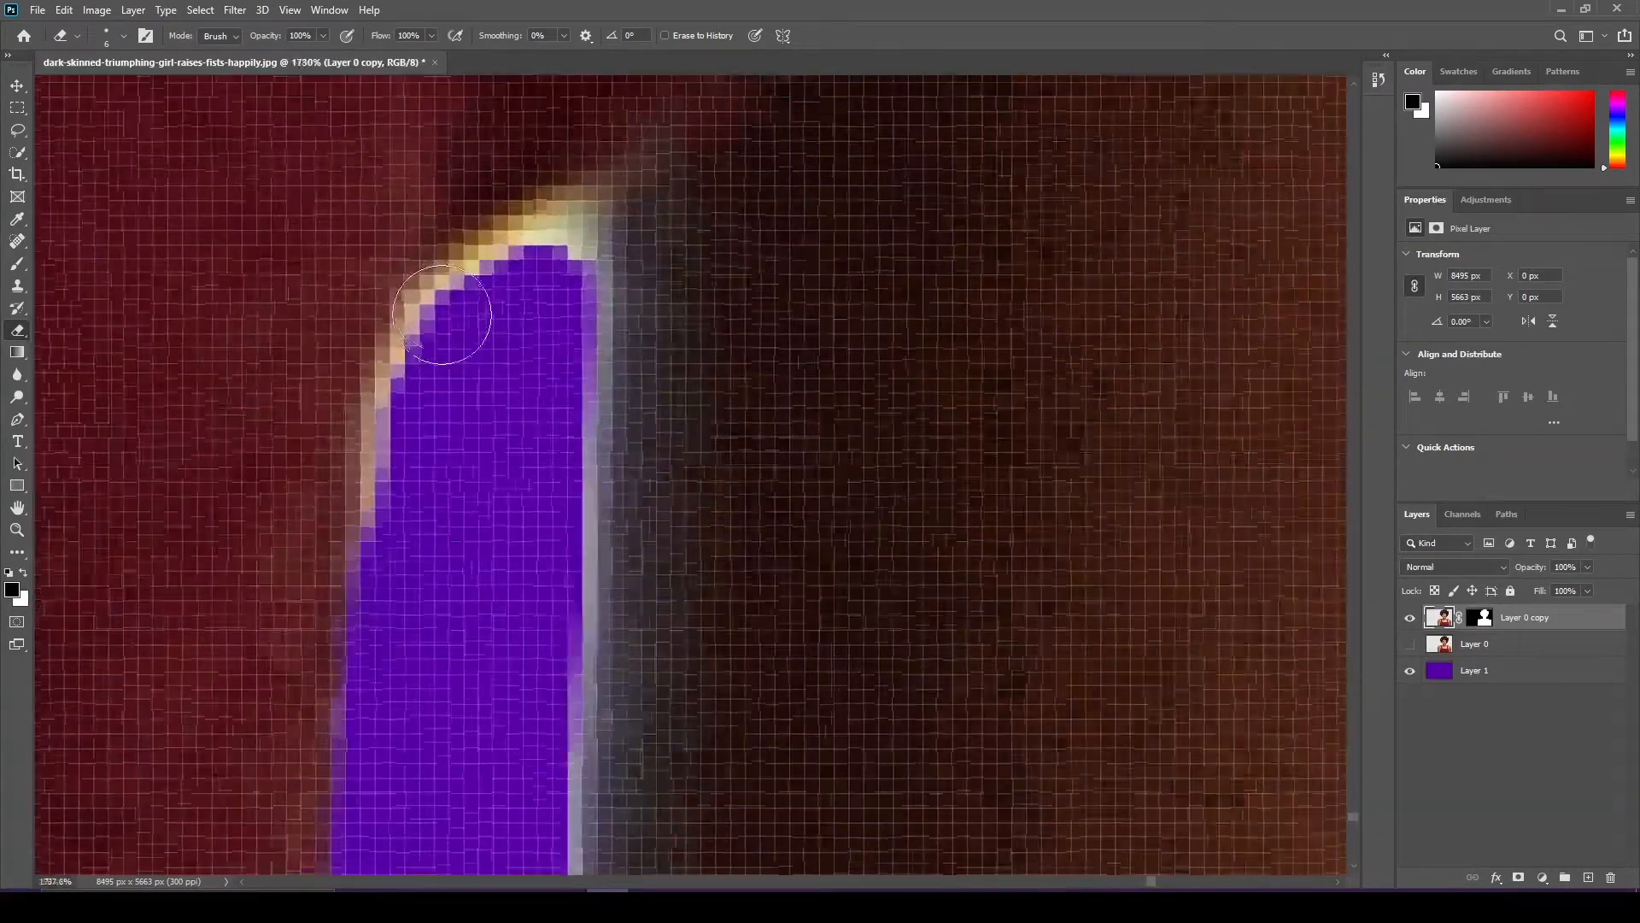
scroll(370, 575, "up", 2)
scroll(615, 263, "down", 2)
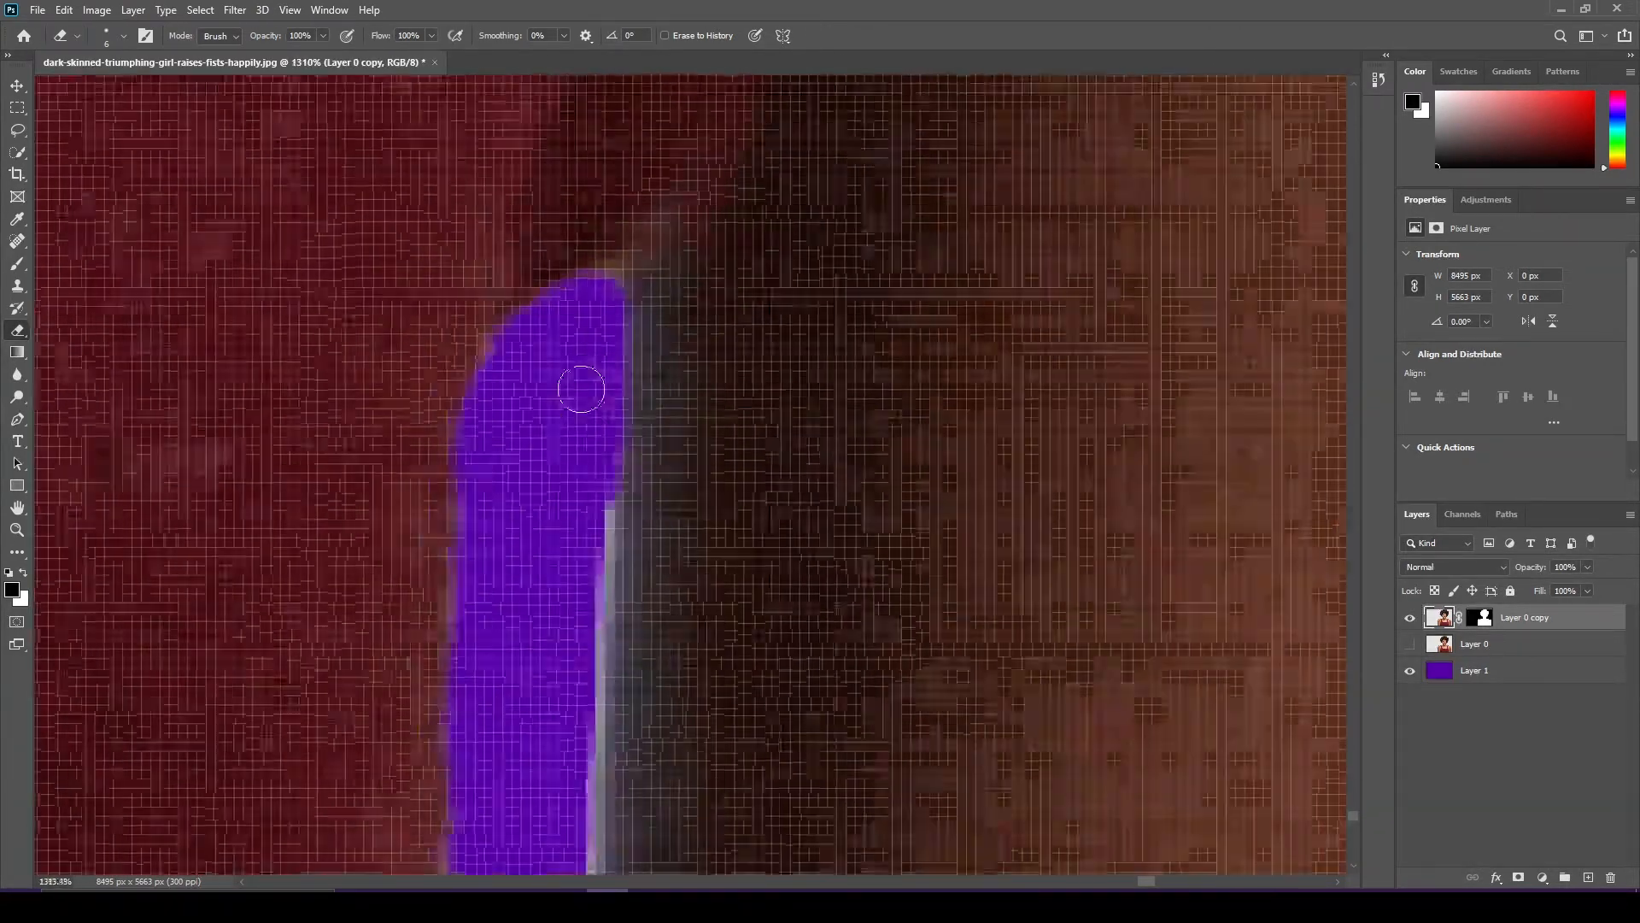
scroll(579, 381, "up", 1)
Step: Erase the grey fringe along the upper and middle part of the arm edge in the right gap
scroll(615, 572, "down", 4)
scroll(547, 547, "up", 2)
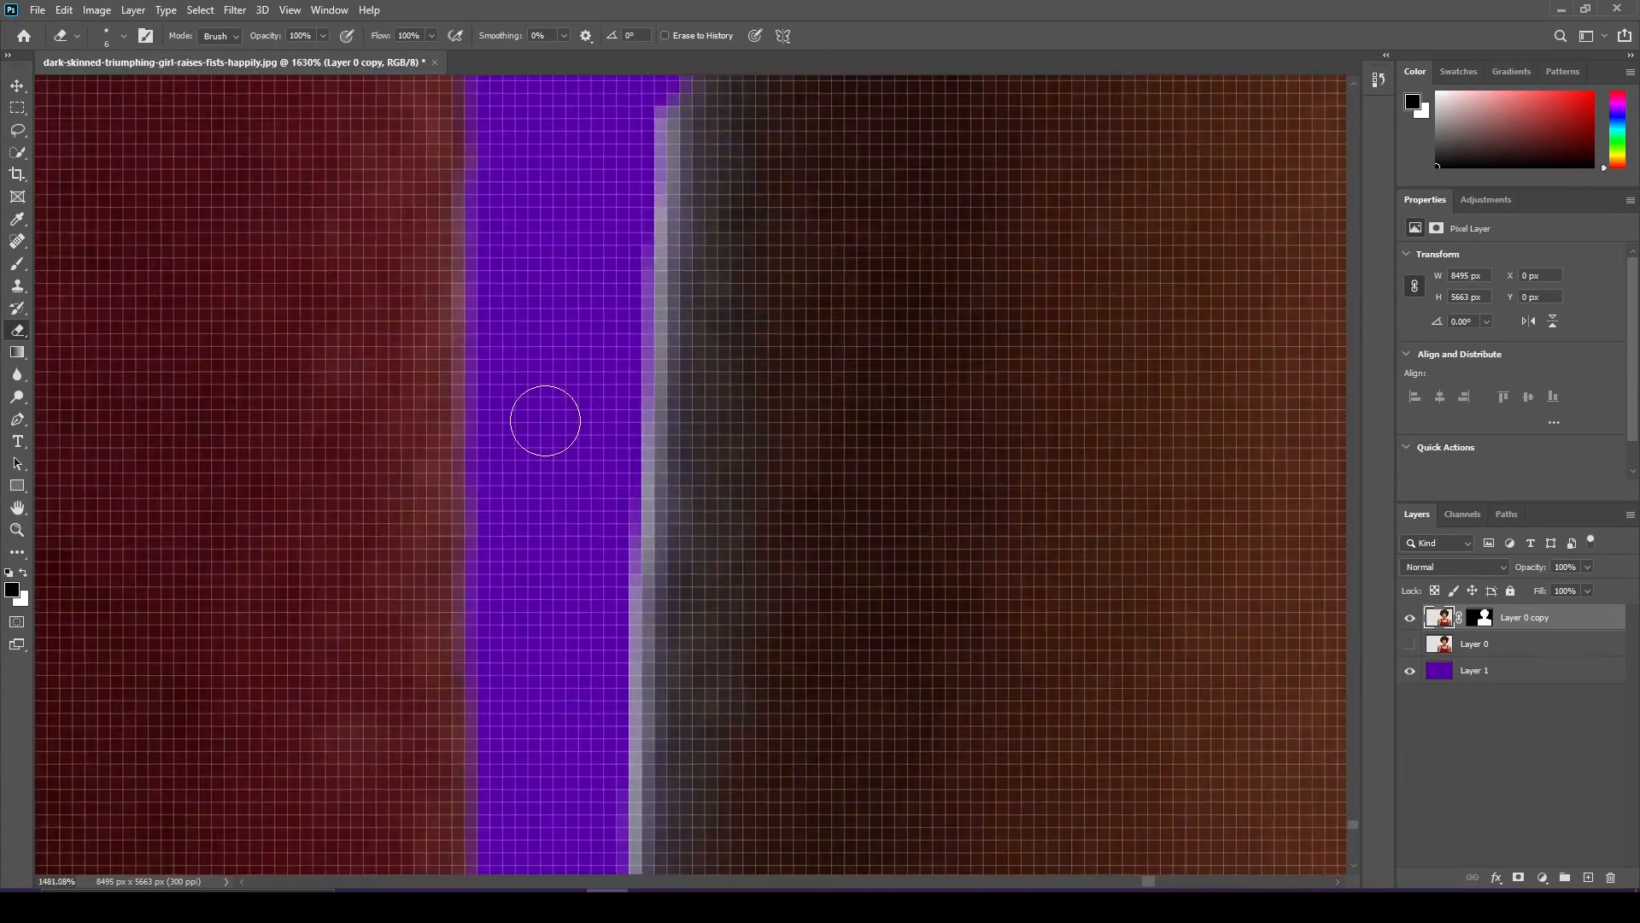
scroll(607, 453, "down", 3)
scroll(601, 425, "up", 2)
left_click_drag(640, 183, 612, 685)
scroll(579, 402, "down", 3)
scroll(634, 200, "up", 4)
left_click_drag(634, 200, 604, 658)
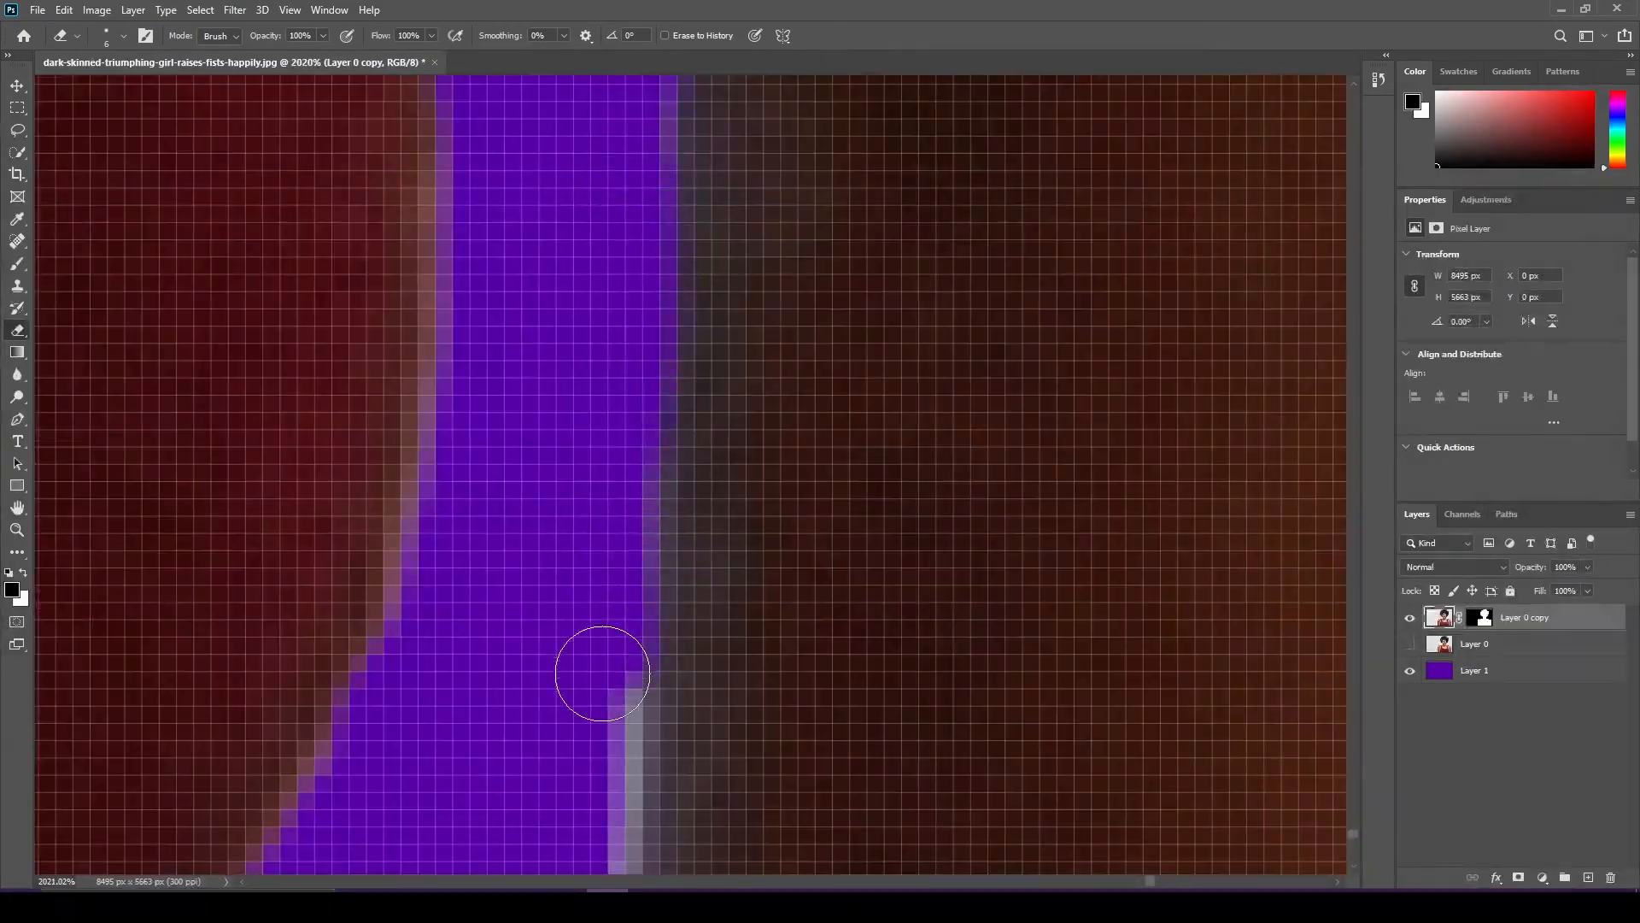
Step: Erase the rest of the grey fringe along the lower arm edge of the right gap and check the cleaned area
scroll(546, 278, "down", 3)
scroll(561, 509, "up", 2)
scroll(561, 509, "up", 1)
left_click_drag(589, 170, 577, 425)
scroll(547, 393, "down", 3)
scroll(550, 139, "up", 3)
left_click_drag(549, 139, 517, 735)
scroll(439, 334, "down", 3)
scroll(440, 334, "down", 5)
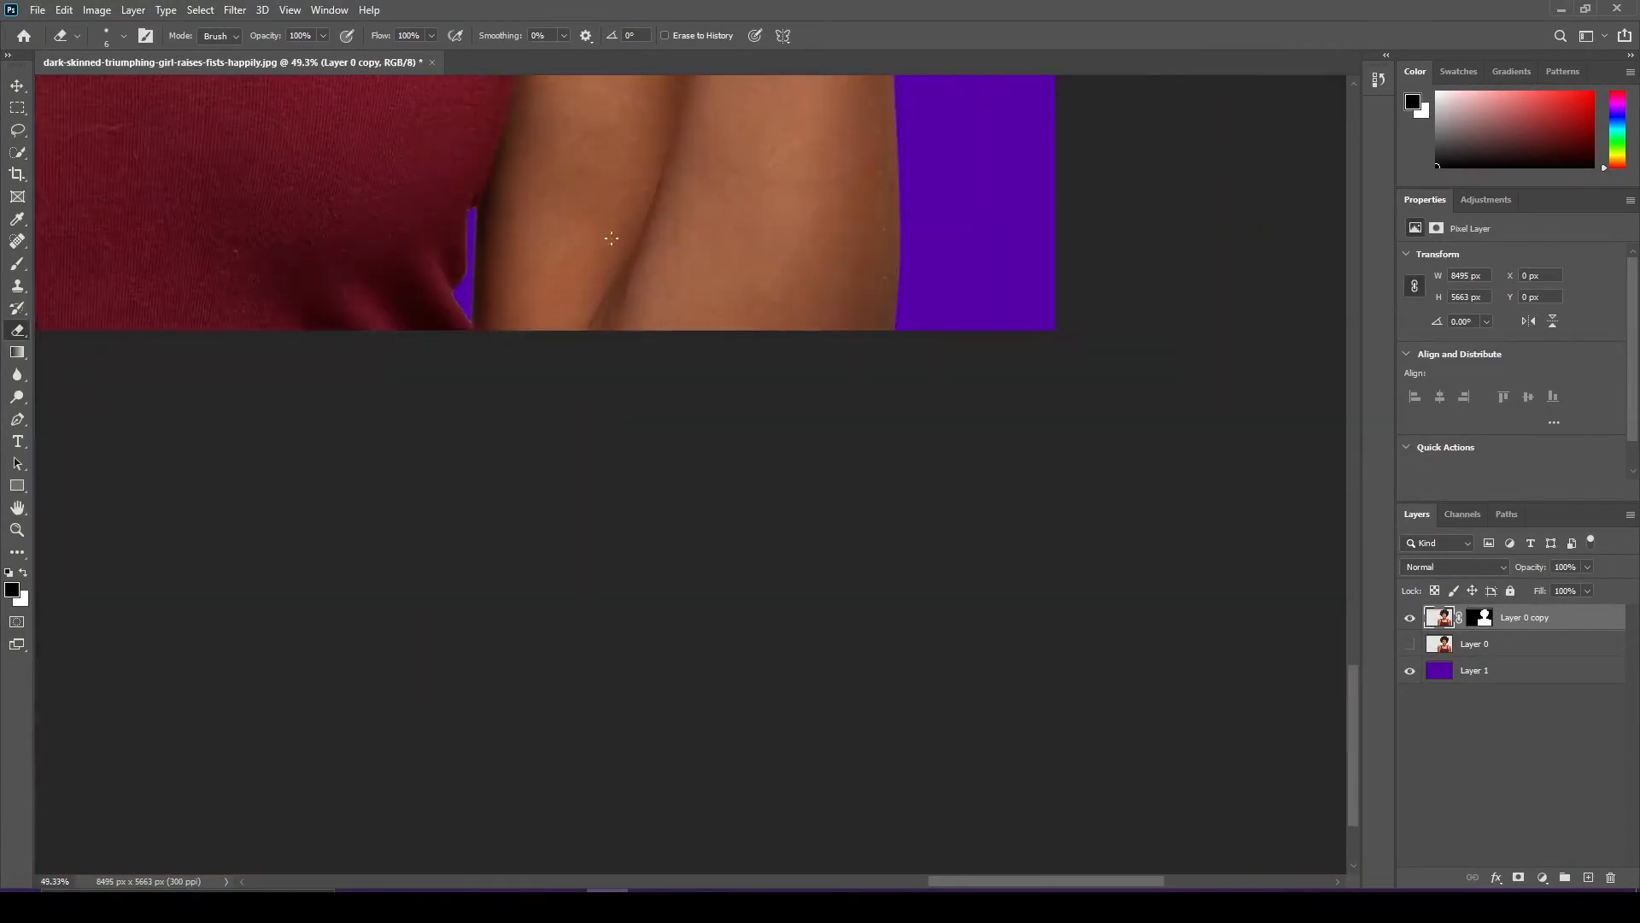